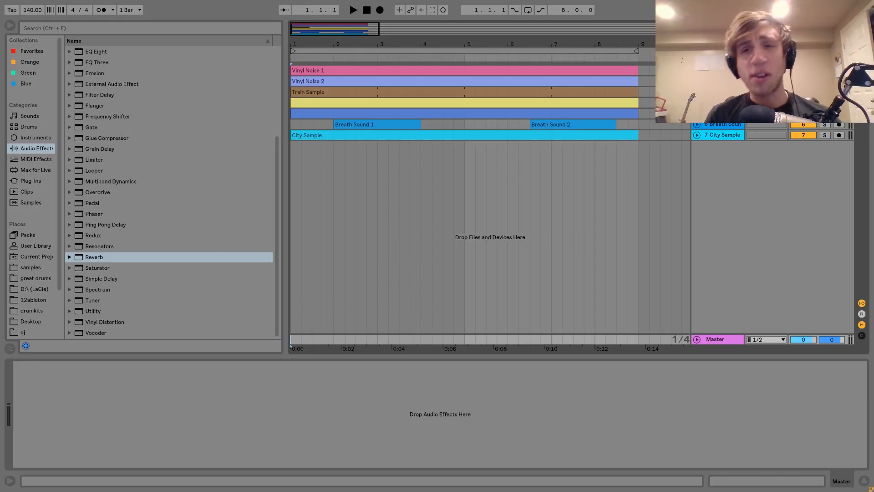
# Expand the Vinyl Noise 1 track and listen to its opening bars on their own.
pyautogui.click(696, 70)
pyautogui.click(723, 70)
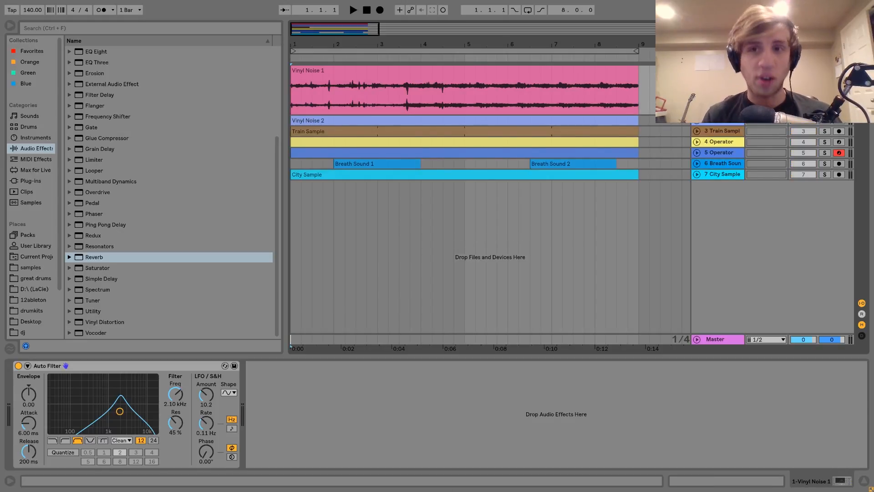
pyautogui.press('space')
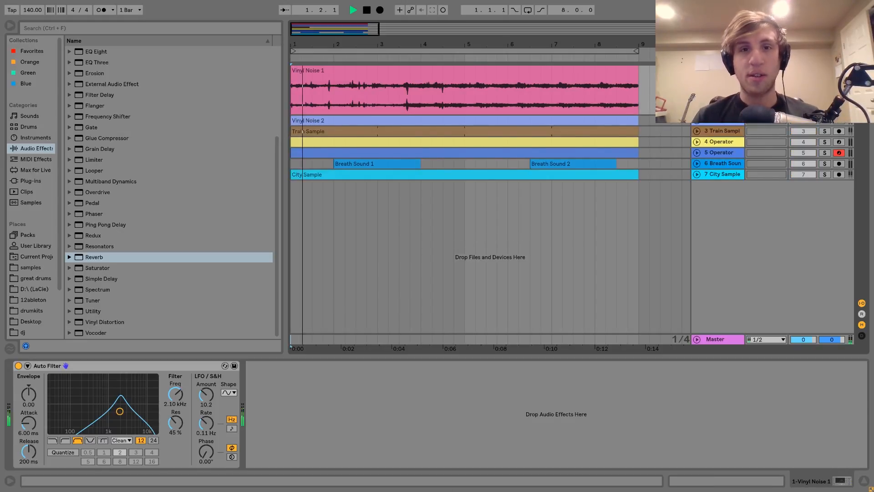
pyautogui.click(696, 121)
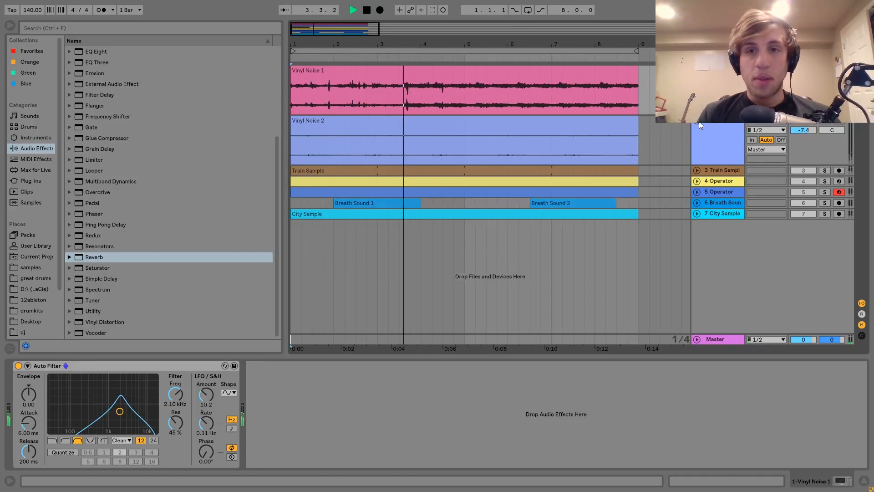
pyautogui.click(697, 122)
pyautogui.press('space')
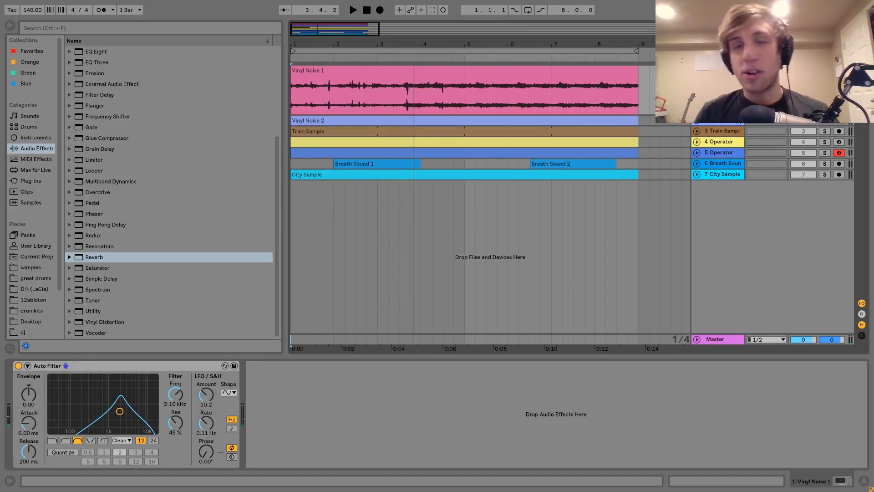
# Replay the opening bars of Vinyl Noise 1, followed by a short listen to Vinyl Noise 2.
pyautogui.press('space')
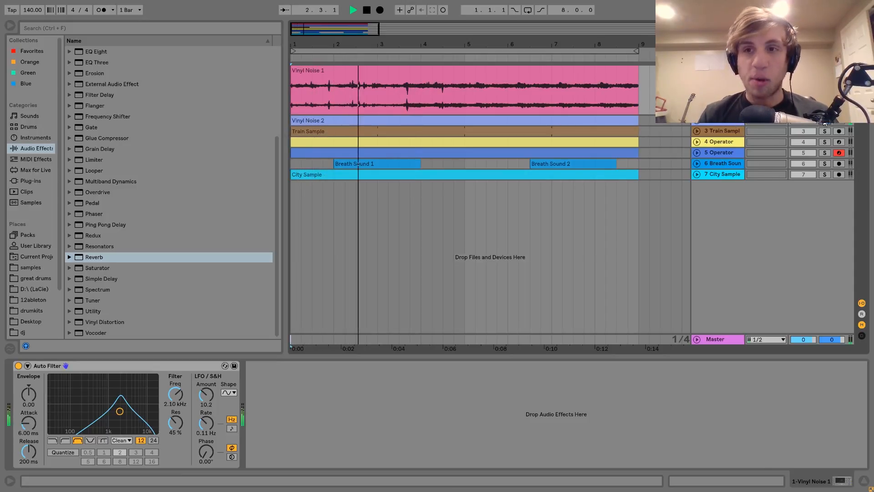
pyautogui.press('space')
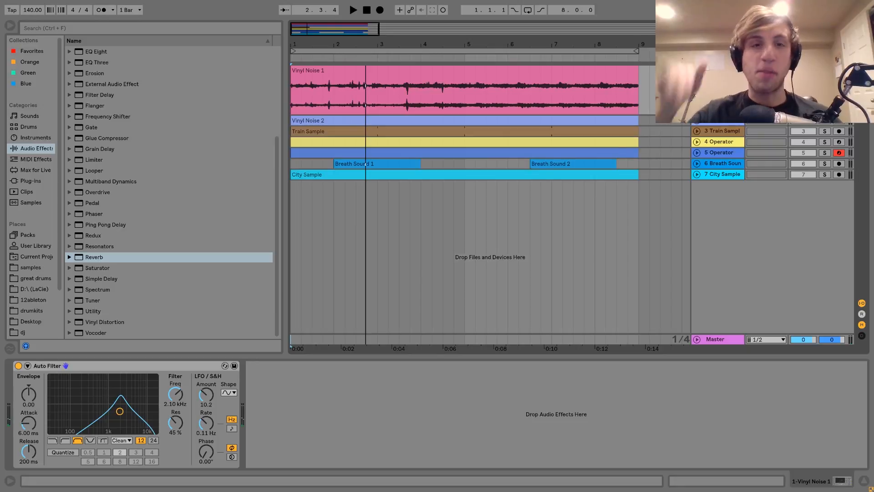
pyautogui.press('space')
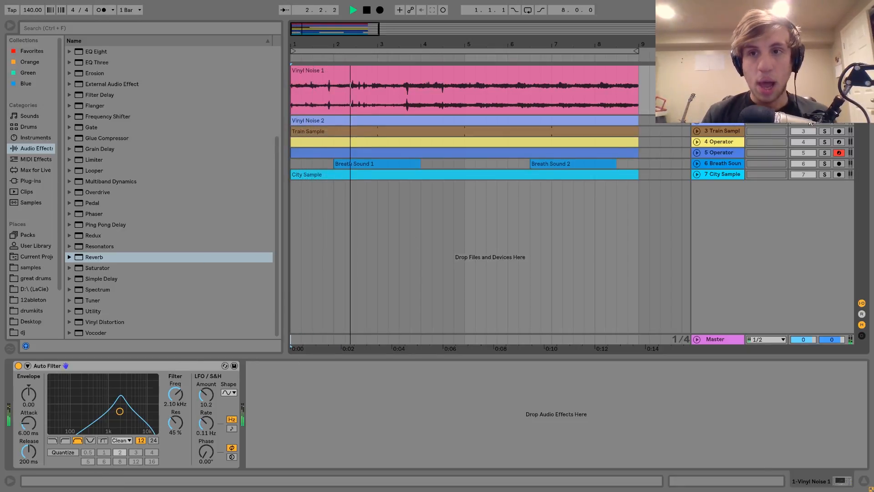
pyautogui.click(721, 121)
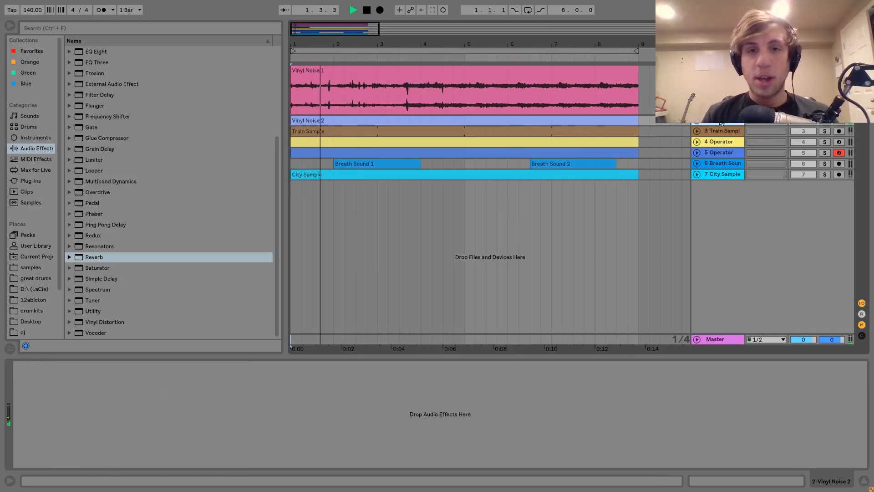
pyautogui.press('space')
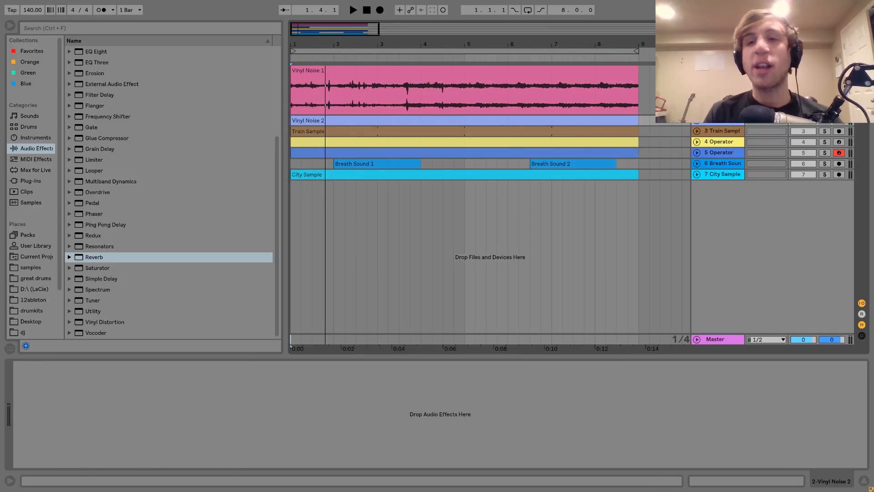
# Compare the sound of Vinyl Noise 1 with its Auto Filter bypassed and enabled.
pyautogui.press('Up')
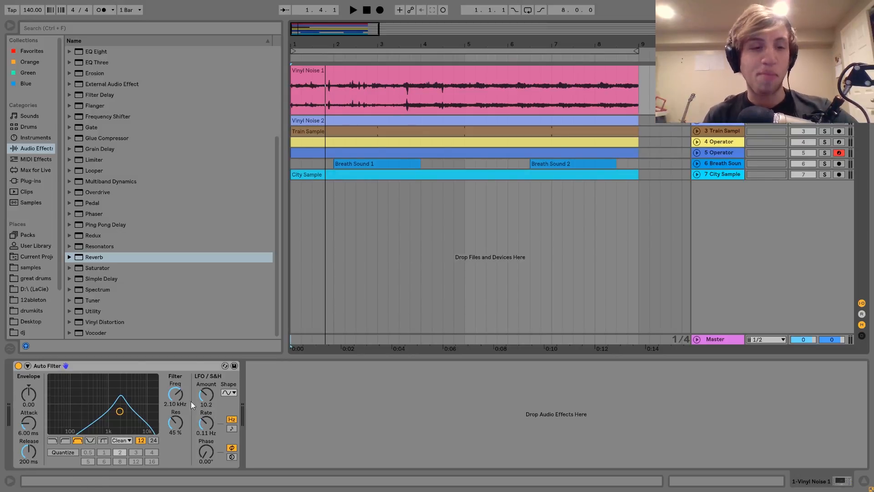
pyautogui.press('space')
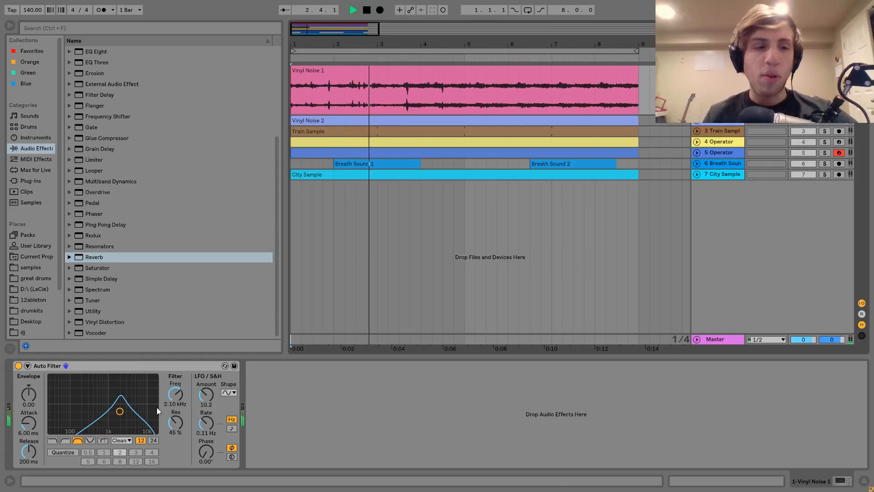
pyautogui.press('space')
pyautogui.click(19, 366)
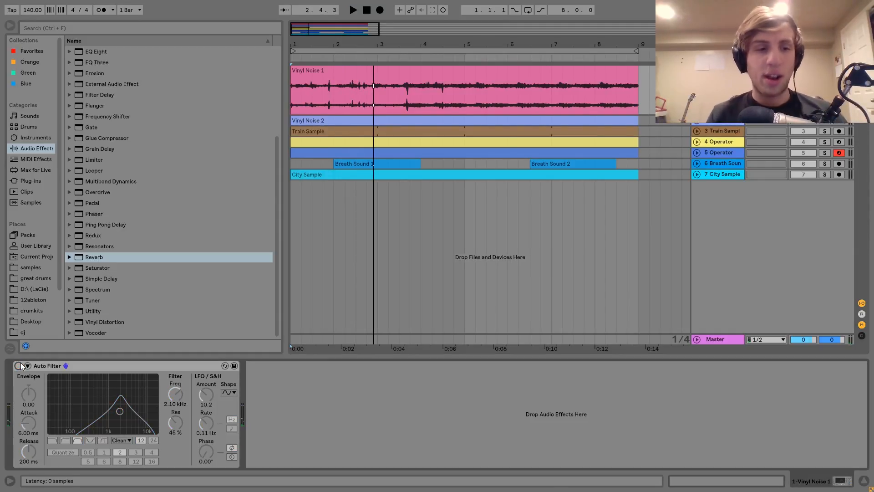
pyautogui.press('space')
pyautogui.click(18, 365)
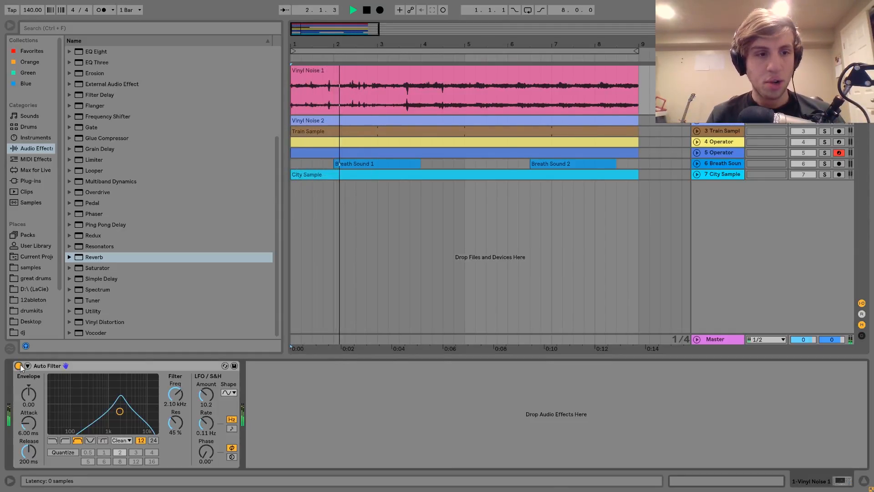
pyautogui.press('space')
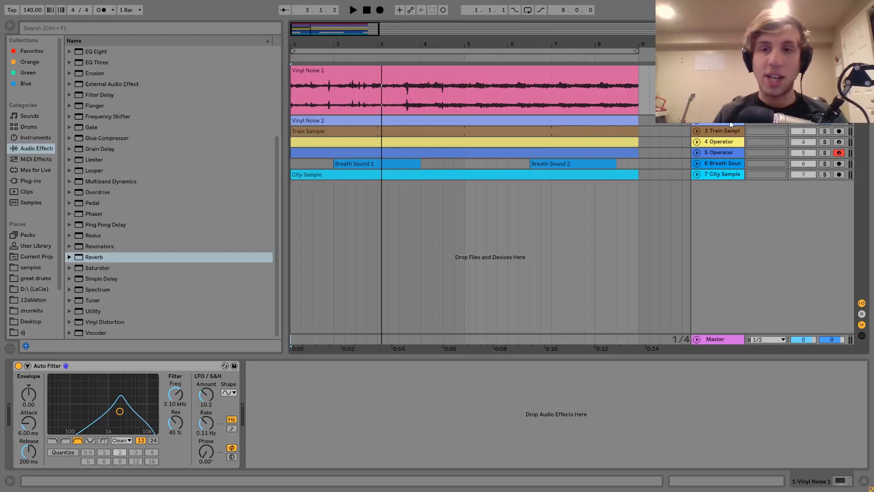
# Expand the Vinyl Noise 2 track and listen to it on its own.
pyautogui.click(698, 122)
pyautogui.press('space')
pyautogui.click(698, 122)
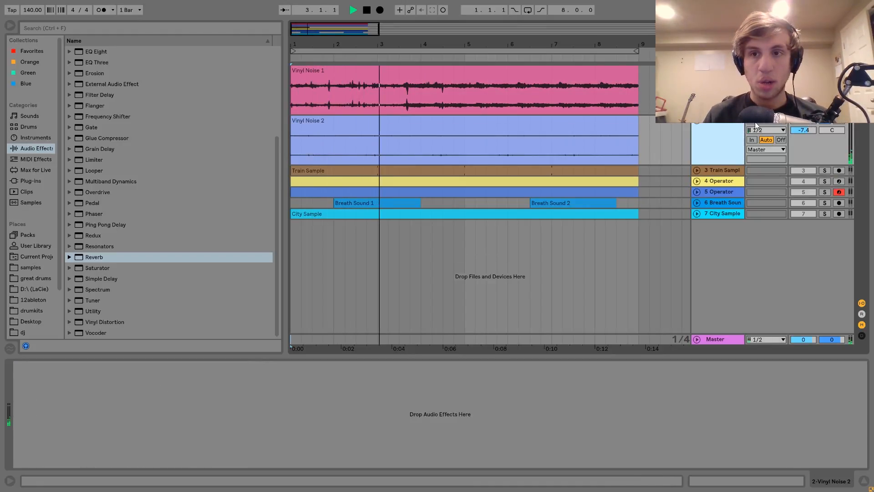
pyautogui.press('space')
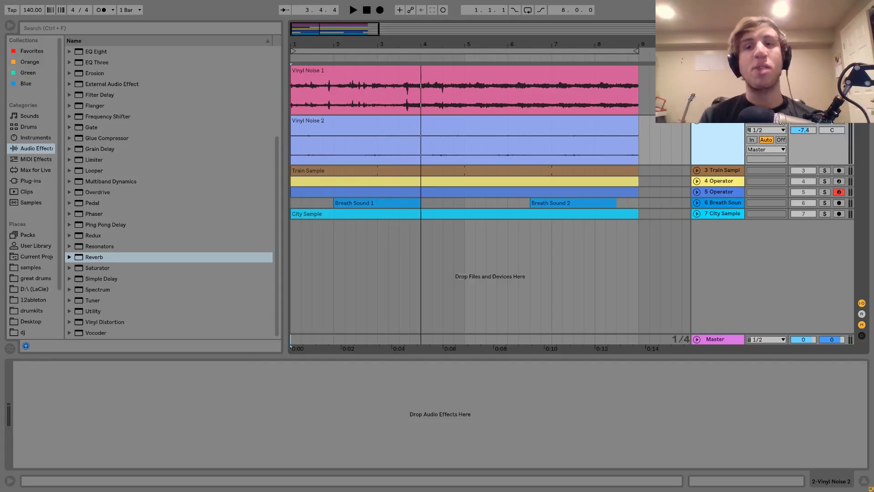
# Unsolo Vinyl Noise 2 and play all tracks together from the beginning of the arrangement.
pyautogui.click(823, 124)
pyautogui.press('0')
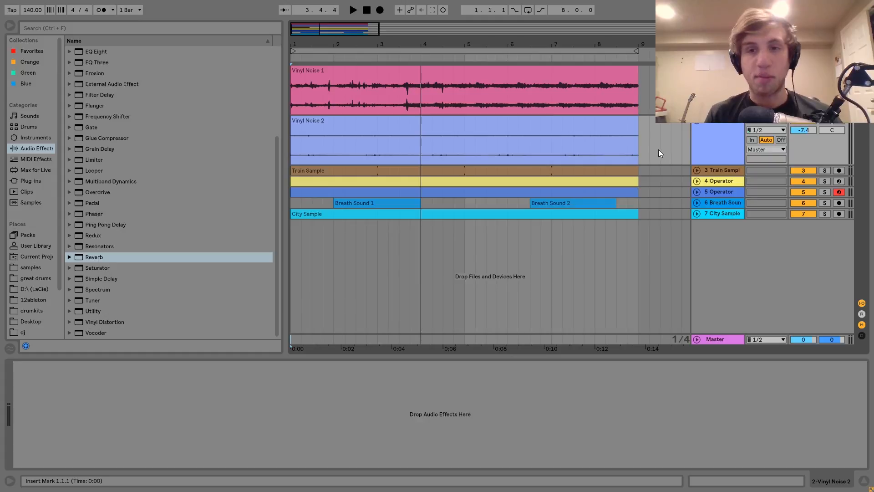
pyautogui.click(705, 147)
pyautogui.press('space')
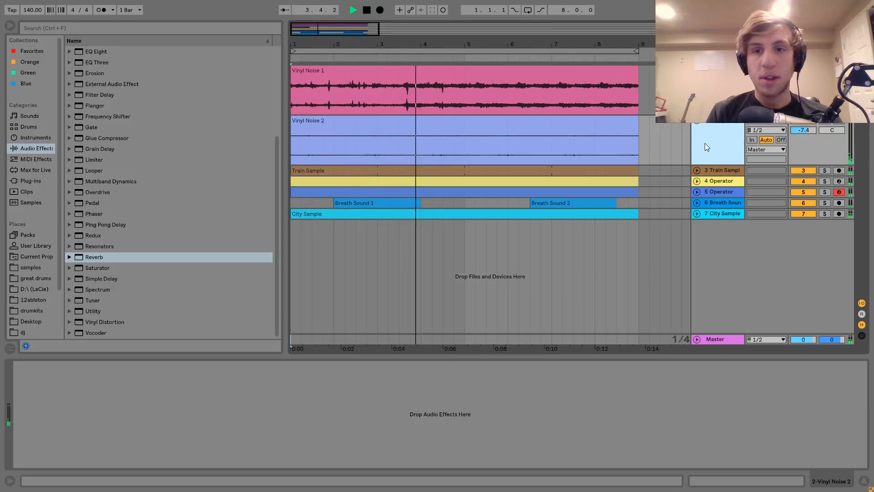
pyautogui.press('space')
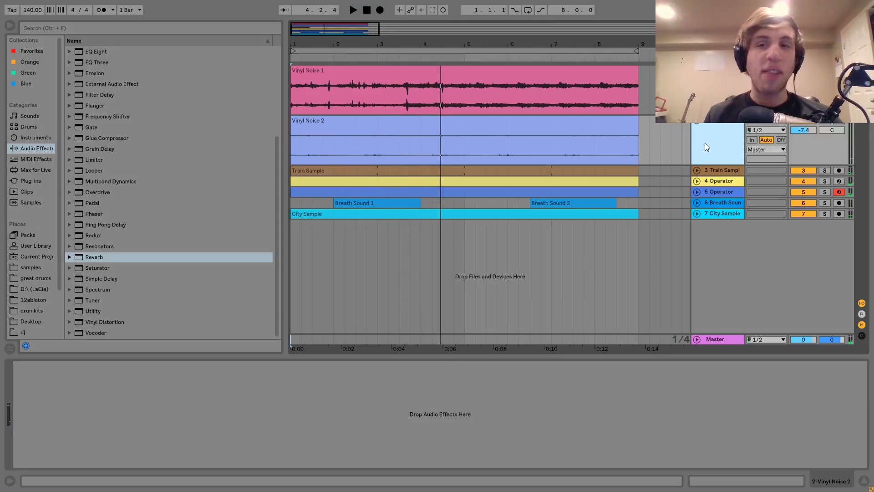
pyautogui.press('space')
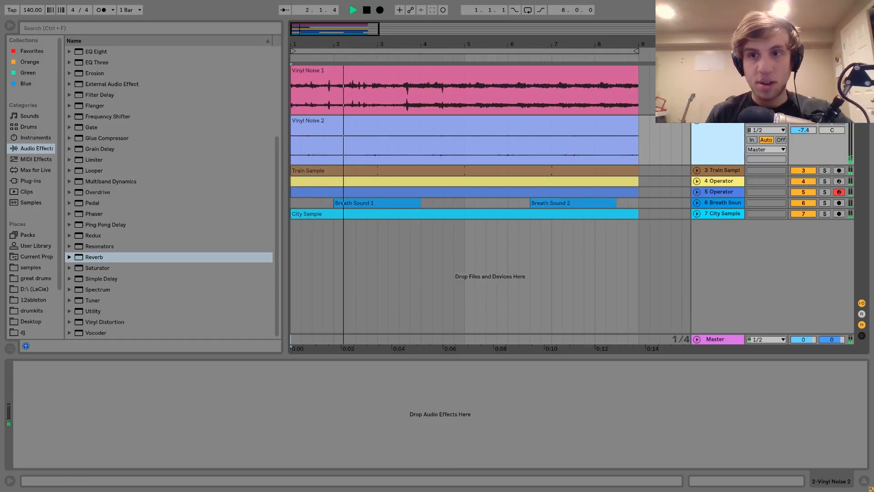
pyautogui.press('space')
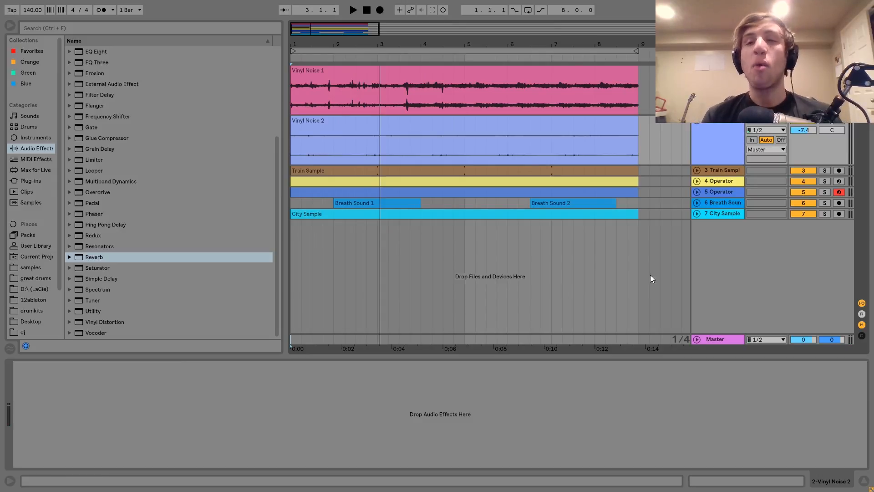
# Select the Vinyl Noise 1 clip and audition it isolated from the other tracks.
pyautogui.click(490, 74)
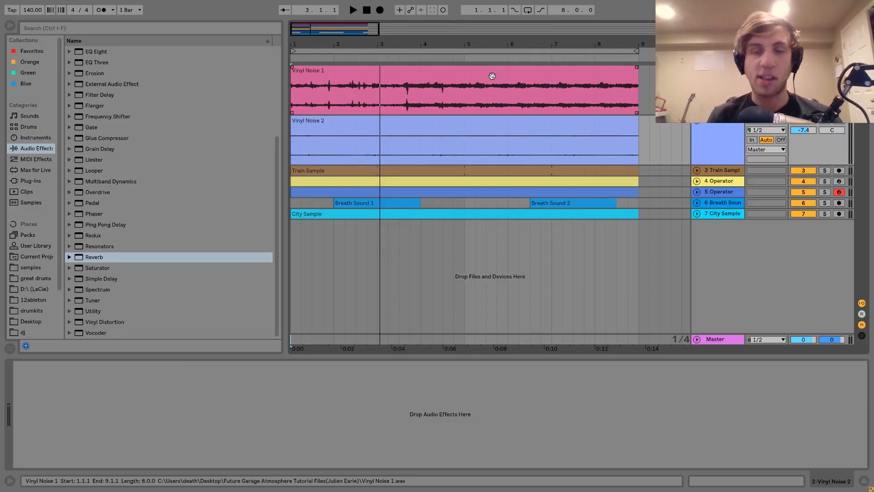
pyautogui.press('space')
pyautogui.click(503, 76)
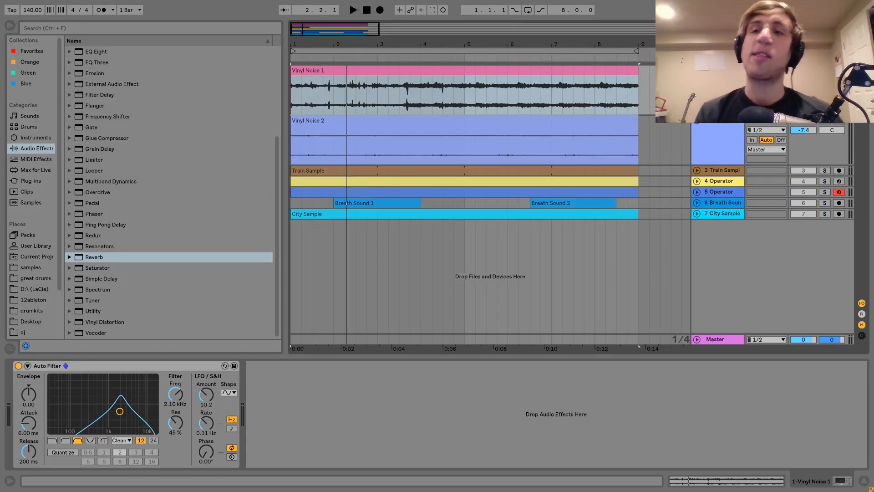
pyautogui.press('space')
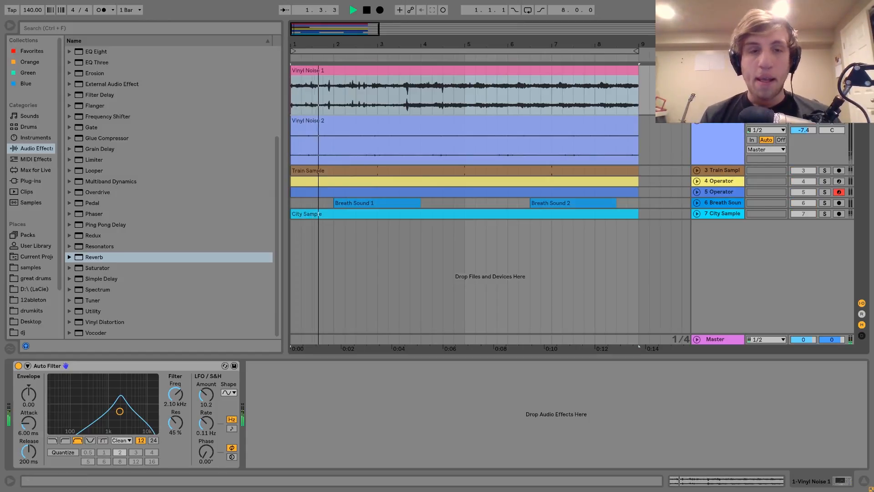
pyautogui.press('space')
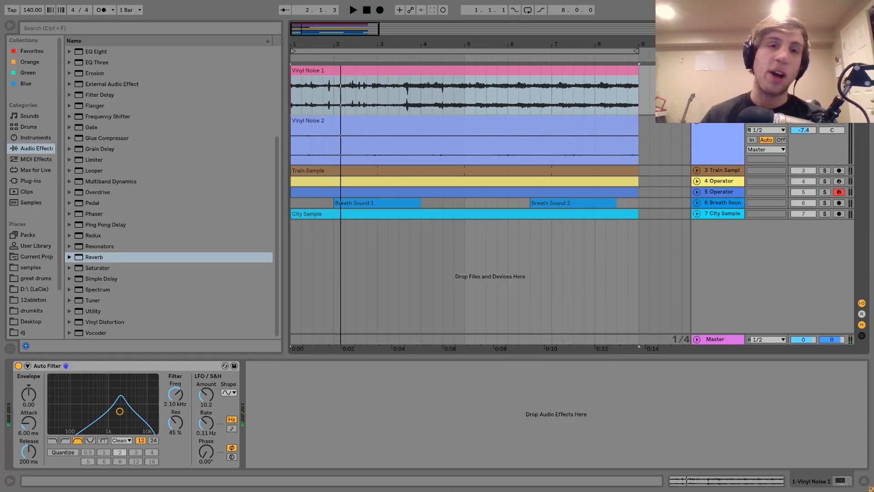
# Select the Vinyl Noise 2 clip and audition its soloed track several times from the start.
pyautogui.click(733, 128)
pyautogui.press('space')
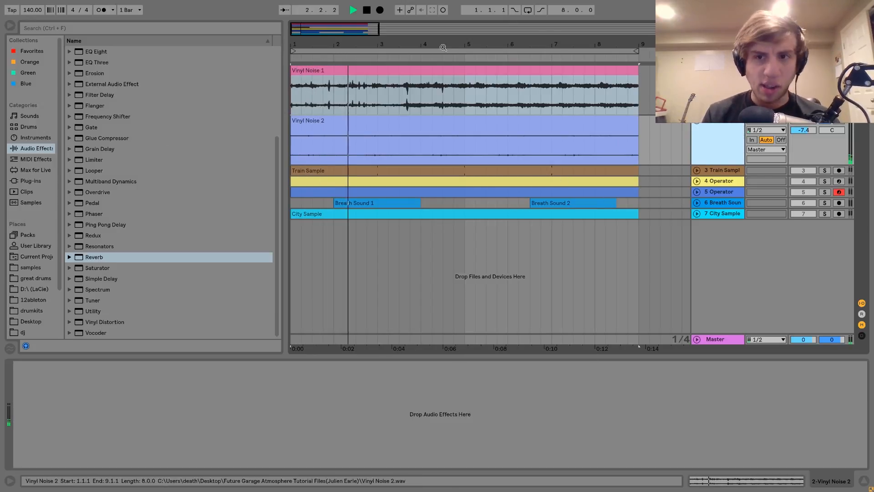
pyautogui.click(468, 138)
pyautogui.press('space')
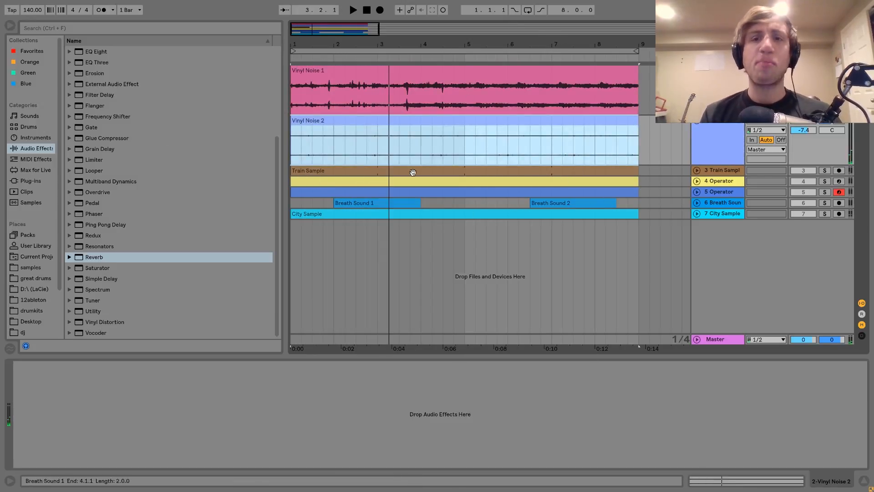
pyautogui.press('space')
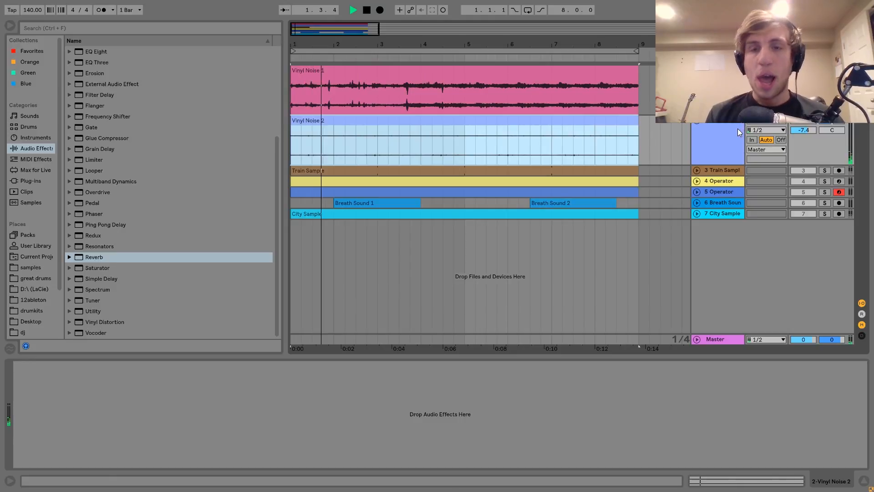
pyautogui.press('space')
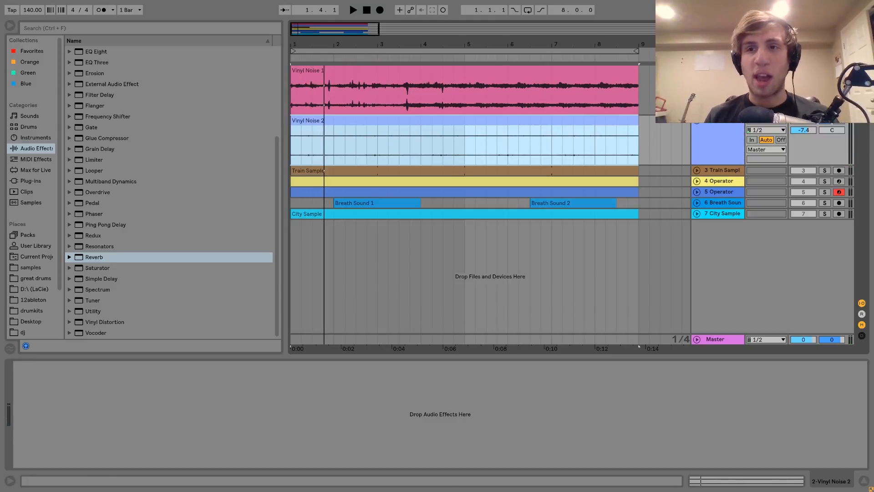
pyautogui.click(736, 131)
pyautogui.press('space')
pyautogui.click(825, 119)
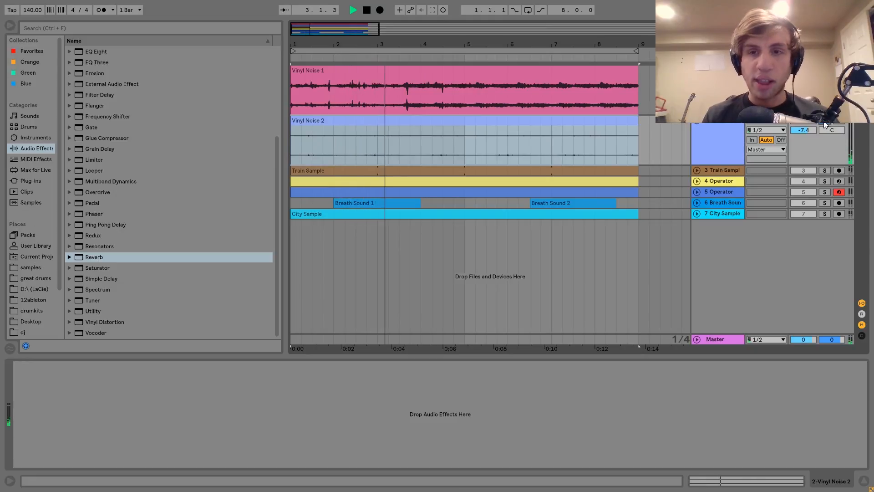
pyautogui.press('space')
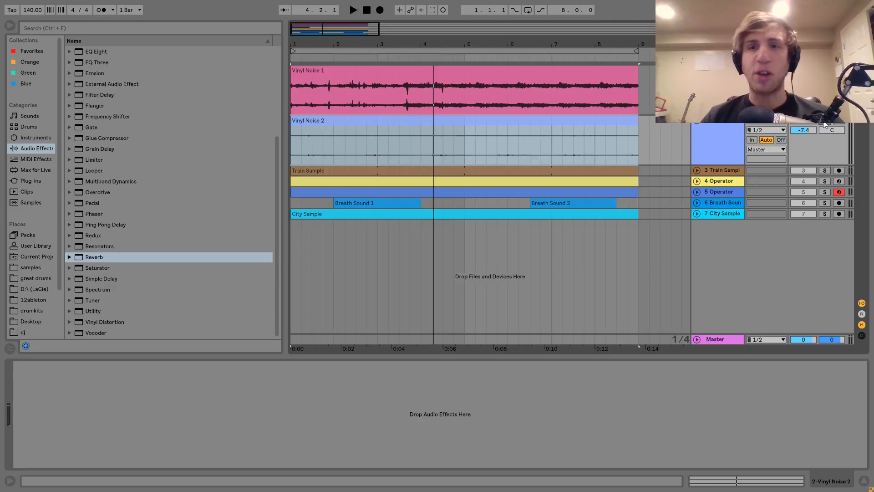
# Compare the two vinyl textures by playing Vinyl Noise 1 and Vinyl Noise 2 alternately.
pyautogui.press('Up')
pyautogui.press('space')
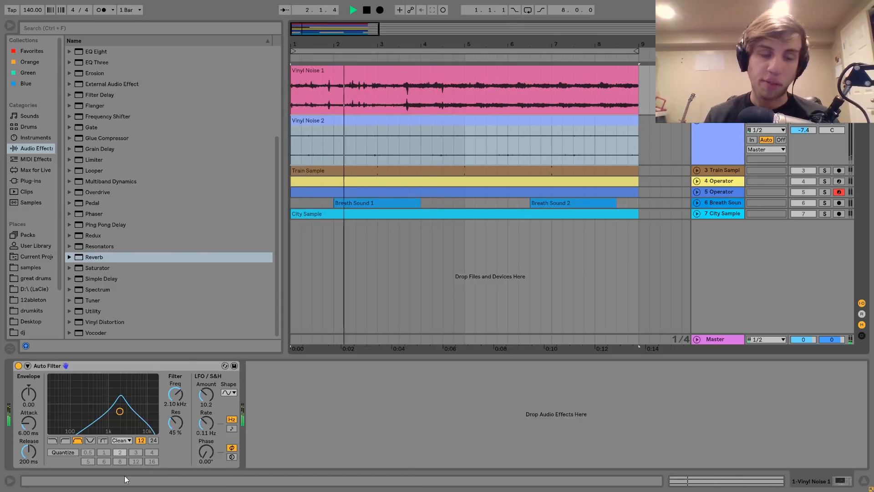
pyautogui.press('space')
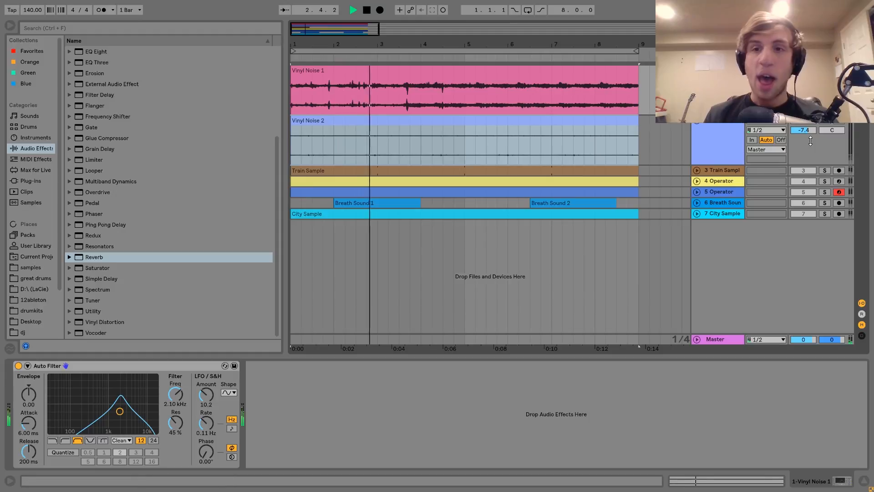
pyautogui.click(772, 122)
pyautogui.click(734, 125)
pyautogui.press('space')
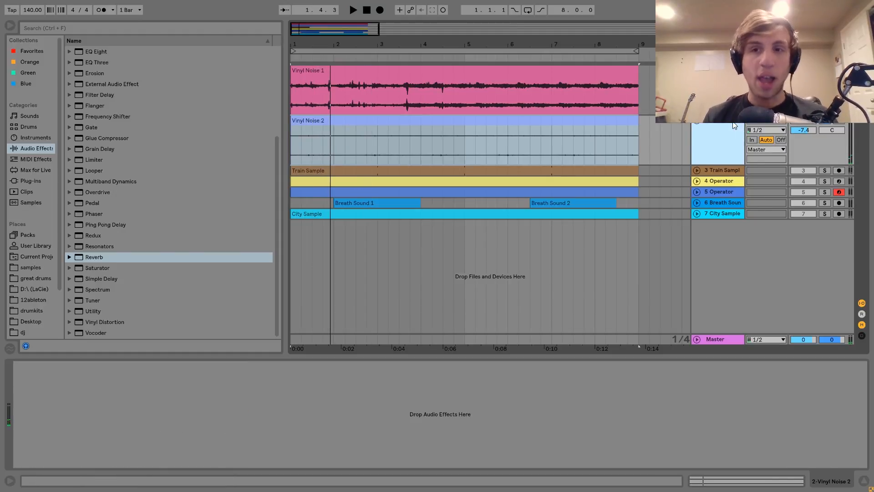
pyautogui.press('space')
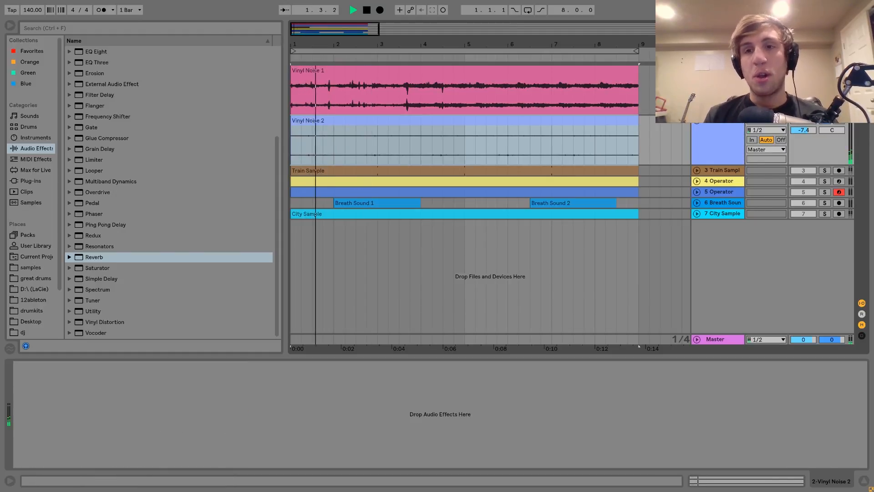
# Copy the Vinyl Noise 1 clip onto the second track over Vinyl Noise 2 and play the two identical layers.
pyautogui.press('space')
pyautogui.click(598, 89)
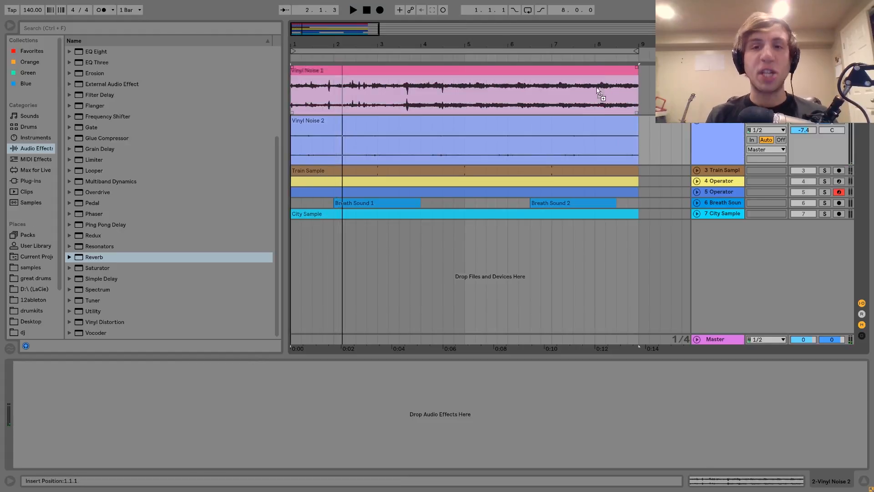
pyautogui.moveTo(597, 90); pyautogui.dragTo(601, 124)
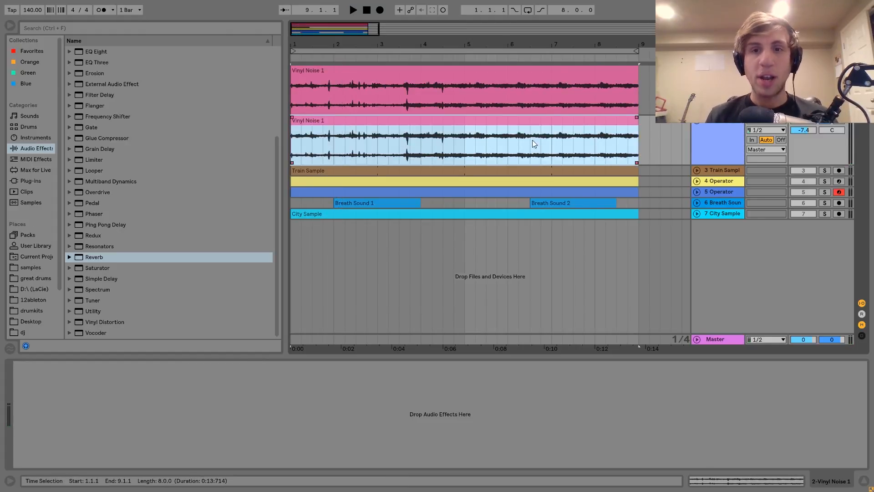
pyautogui.click(727, 134)
pyautogui.press('space')
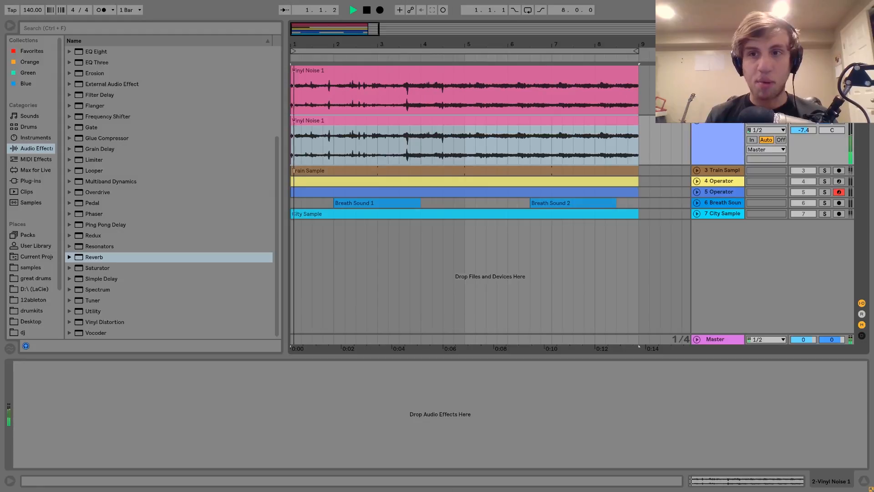
pyautogui.press('space')
# Lower the second track's volume to -17.1 dB and play the doubled Vinyl Noise 1 layers from the start.
pyautogui.press('space')
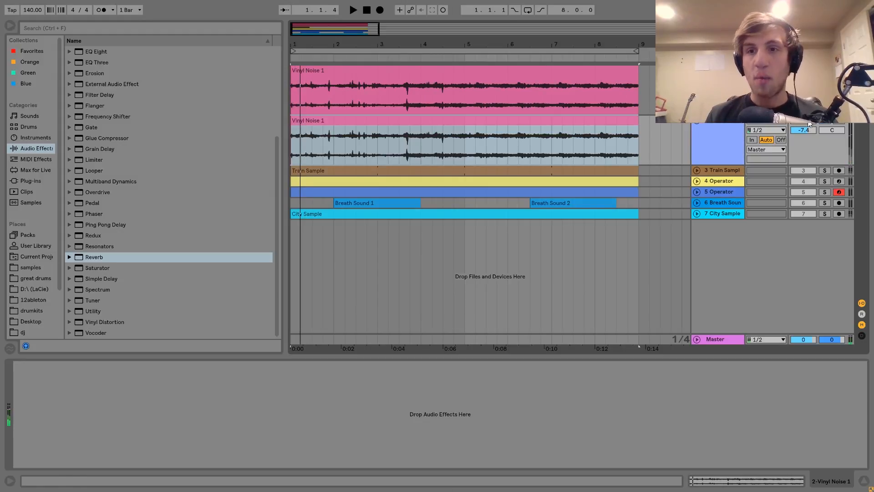
pyautogui.press('space')
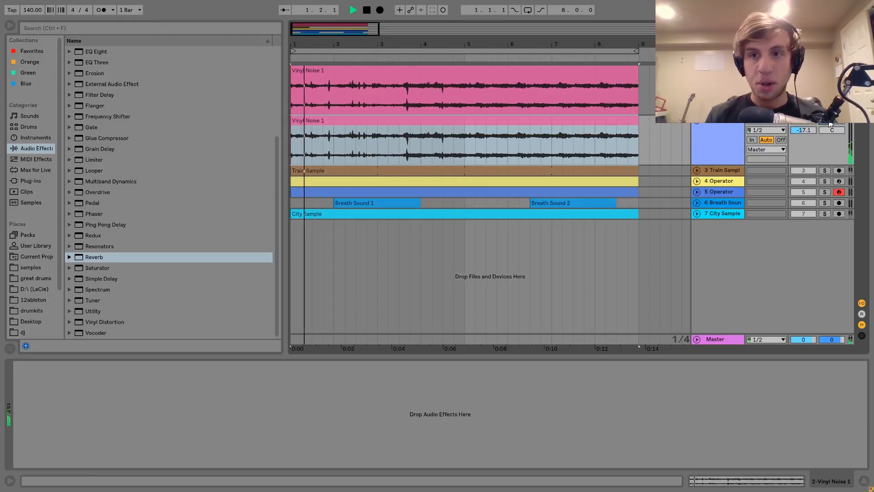
pyautogui.press('space')
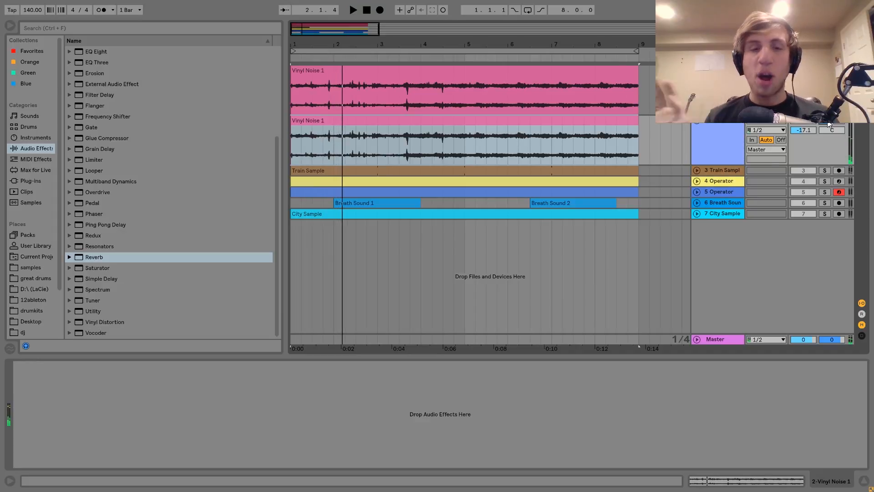
# Undo the volume change and the clip copy on the second track, and replay the original pair of vinyl layers.
pyautogui.hotkey('ctrl', 'z')
pyautogui.hotkey('ctrl', 'z')
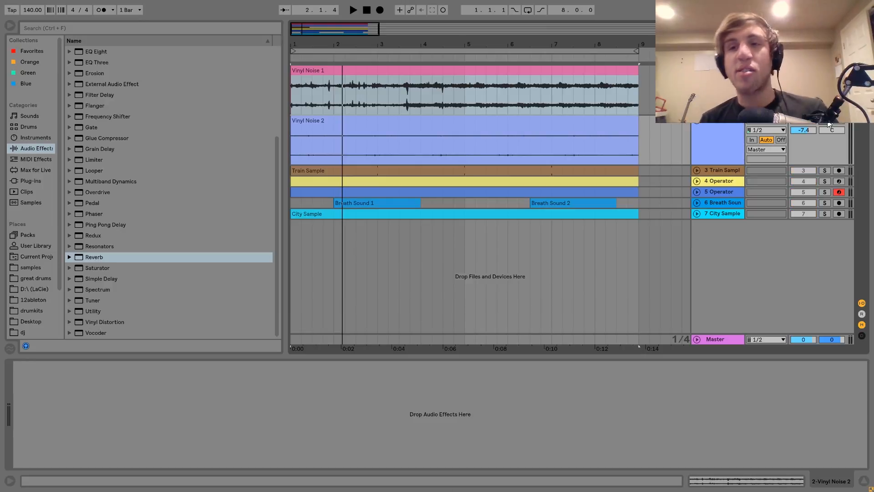
pyautogui.press('space')
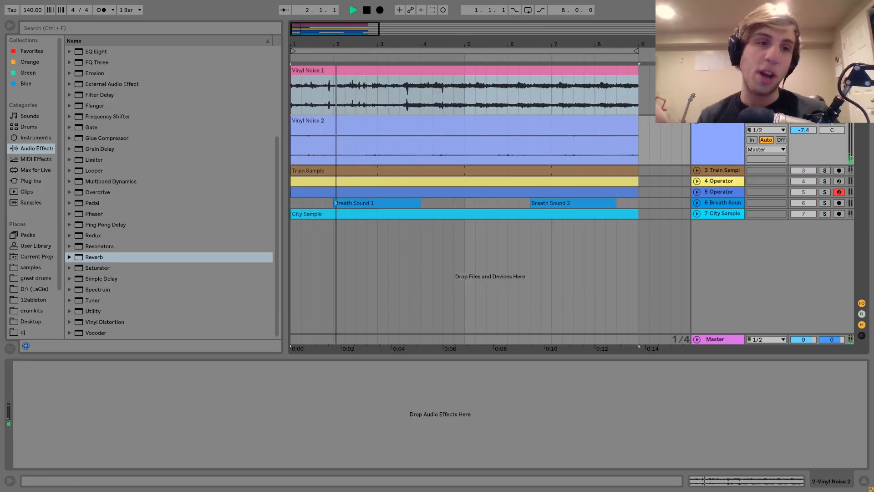
pyautogui.press('space')
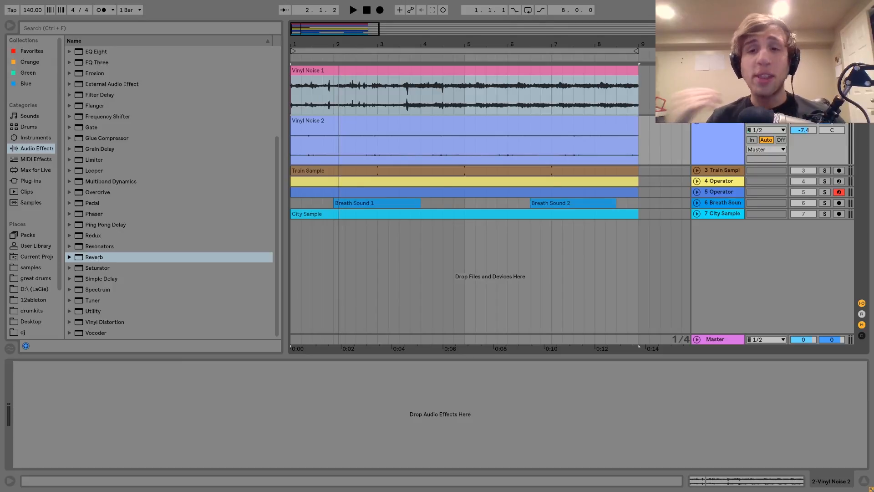
# Unfold and solo the Train Sample track, and audition it from the start of the arrangement.
pyautogui.click(697, 171)
pyautogui.click(825, 171)
pyautogui.press('space')
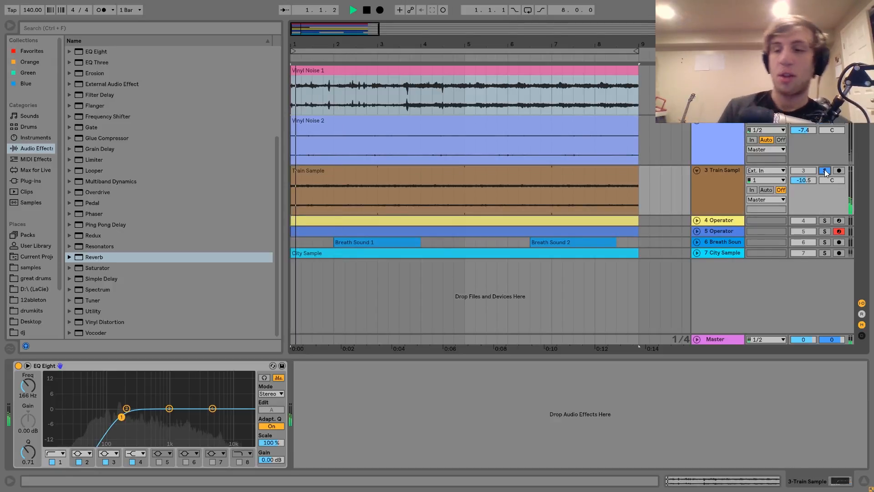
pyautogui.click(725, 184)
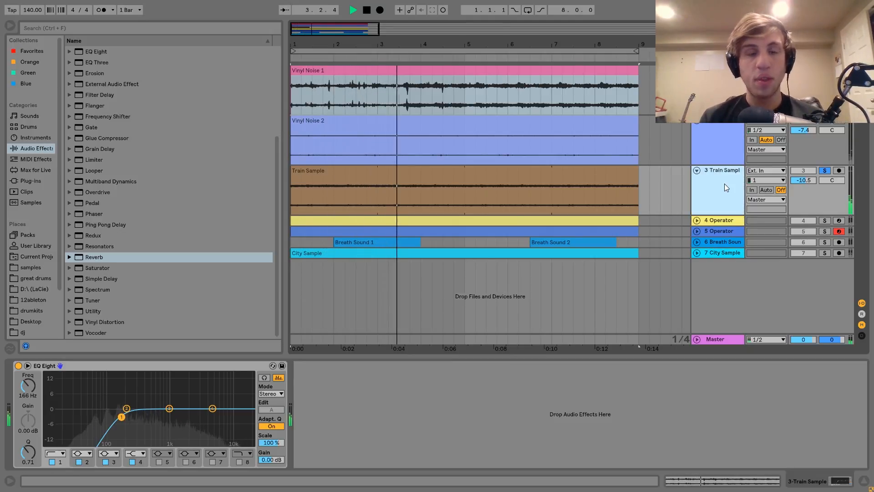
pyautogui.press('space')
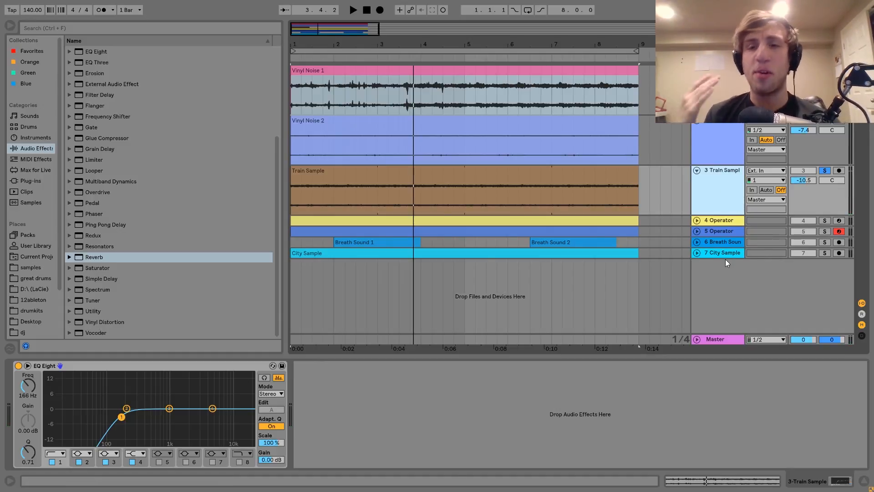
# Audition the soloed Train Sample several times from the beginning to examine its rumbling texture.
pyautogui.click(700, 252)
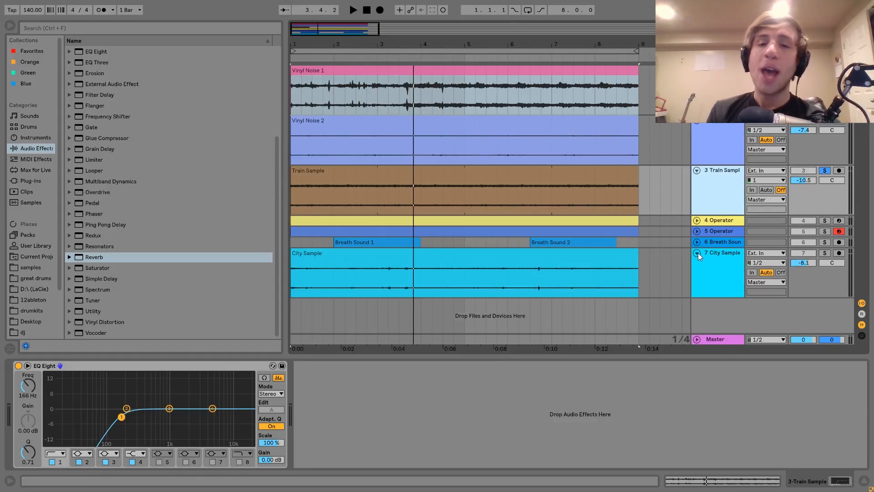
pyautogui.click(698, 253)
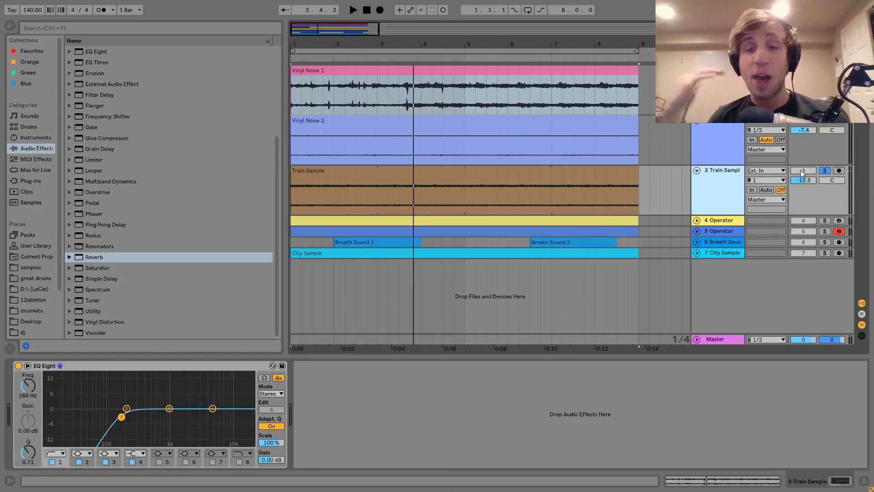
pyautogui.click(630, 211)
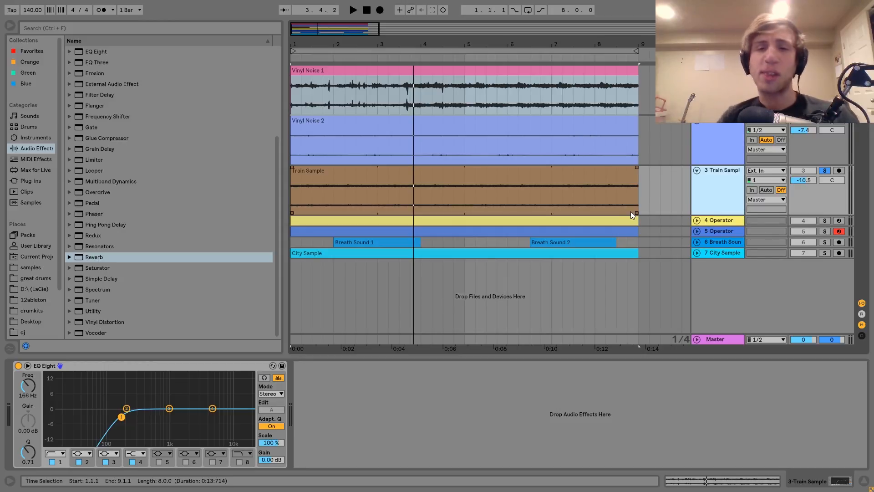
pyautogui.press('space')
pyautogui.press('space')
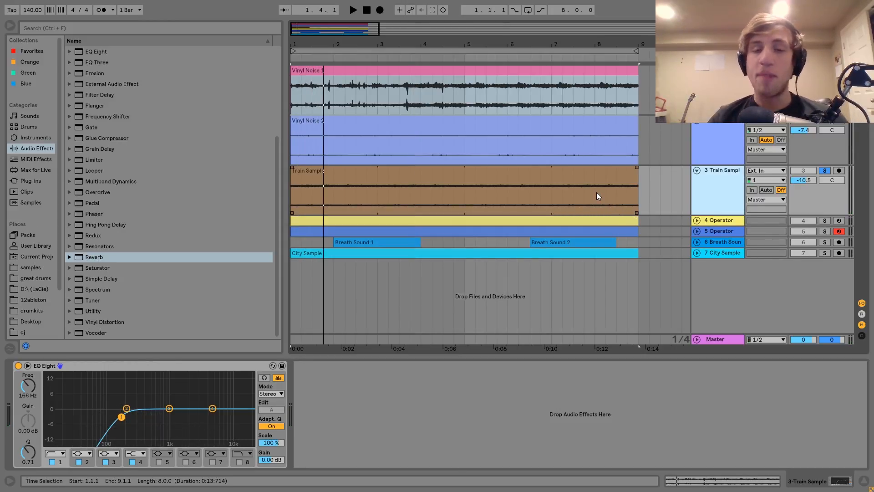
pyautogui.press('space')
pyautogui.press('space')
pyautogui.press('space')
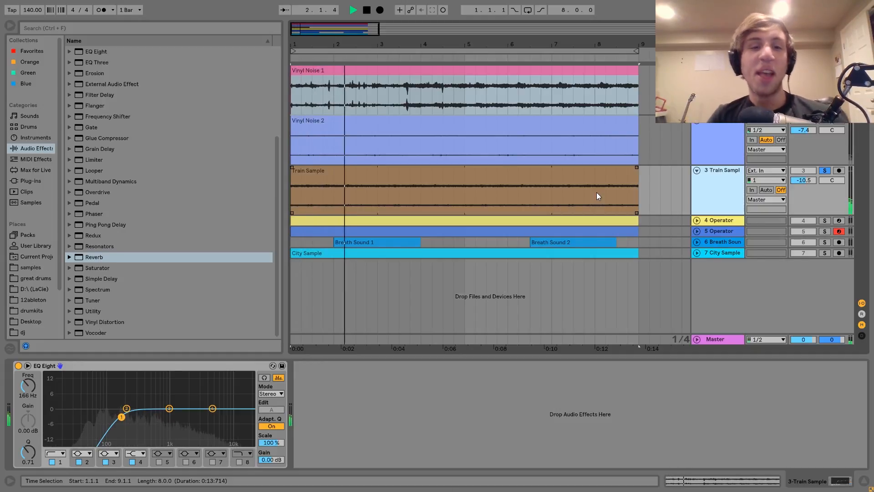
pyautogui.press('space')
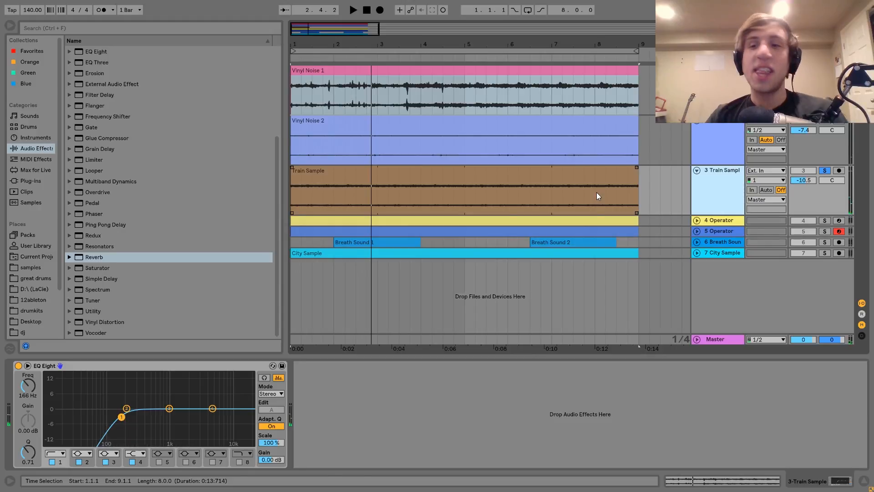
# Unsolo the Train Sample track and play all layers together from the start.
pyautogui.click(826, 171)
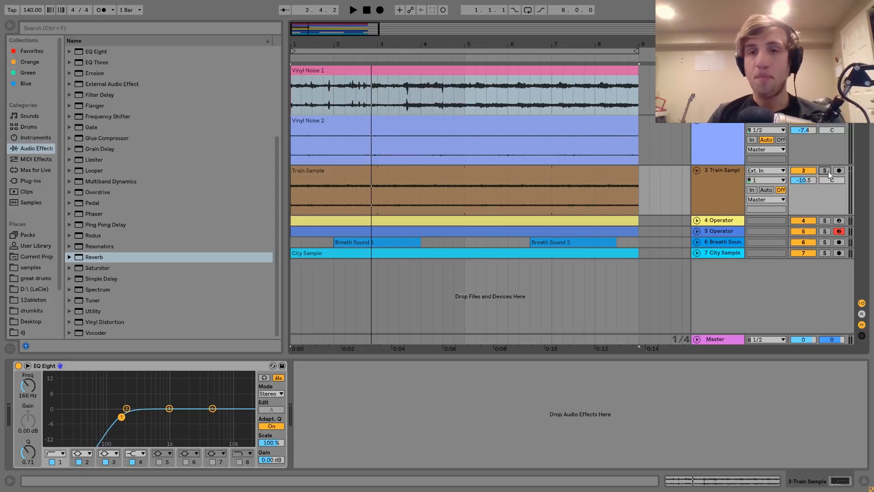
pyautogui.press('space')
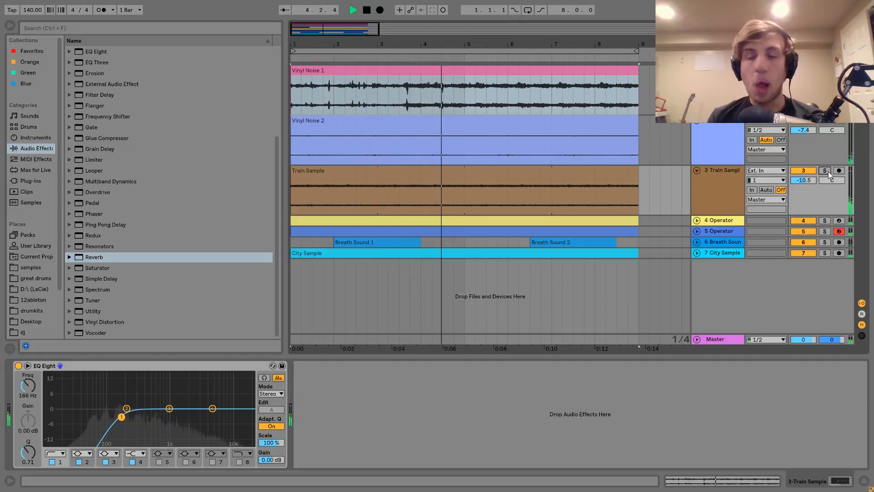
pyautogui.press('space')
# Compare the mix with the Train Sample track muted and reactivated, playing from the start each time.
pyautogui.click(802, 170)
pyautogui.press('space')
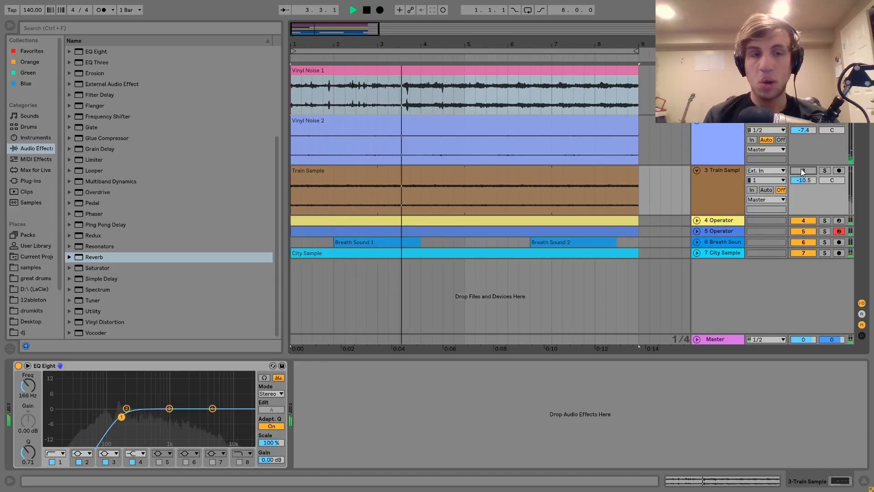
pyautogui.press('space')
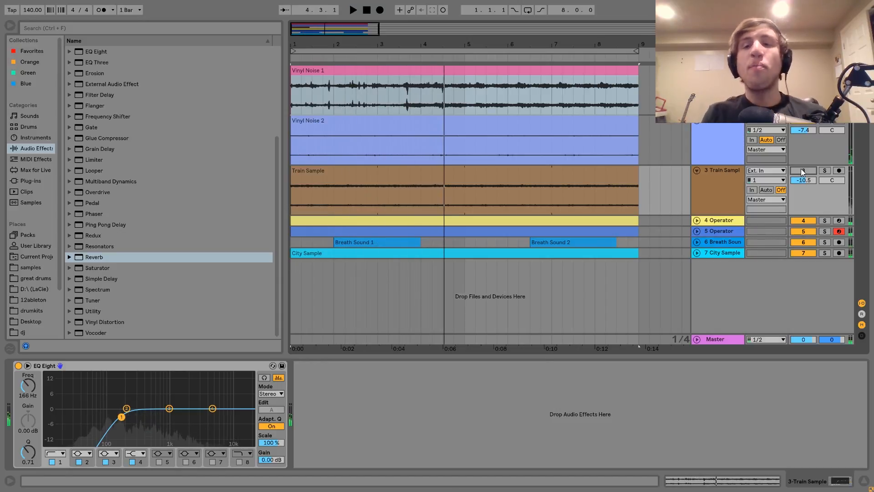
pyautogui.click(802, 171)
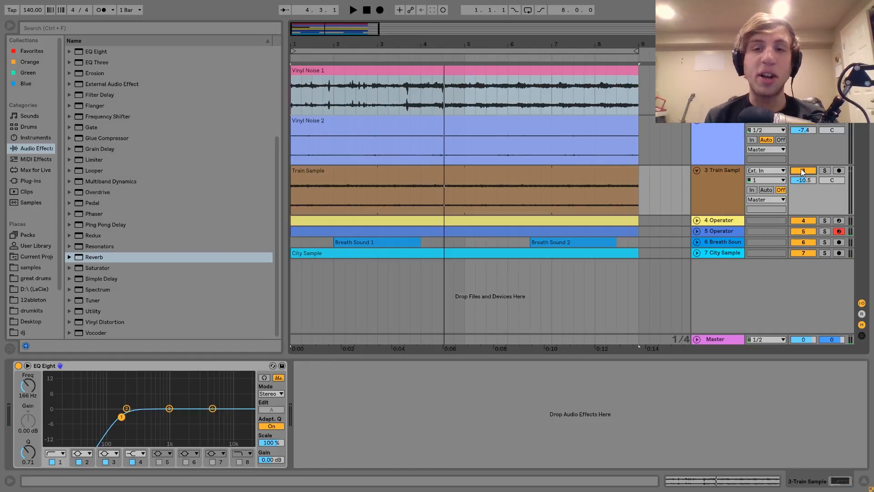
pyautogui.press('space')
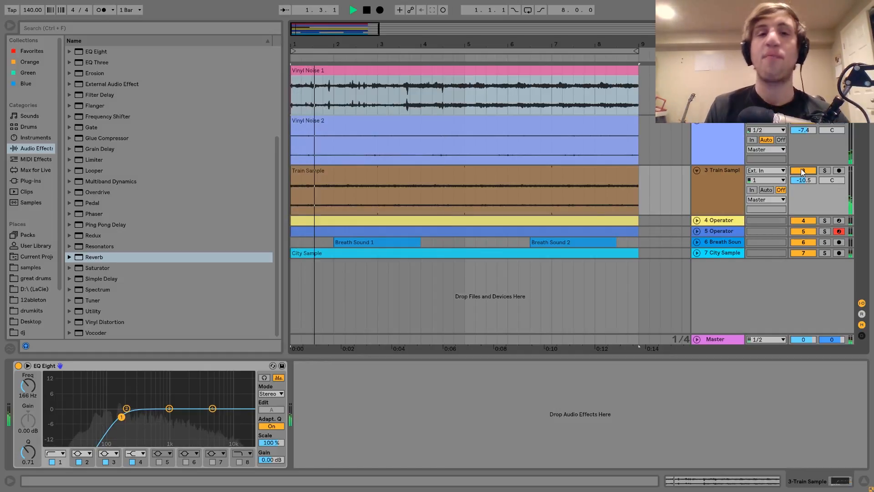
pyautogui.press('space')
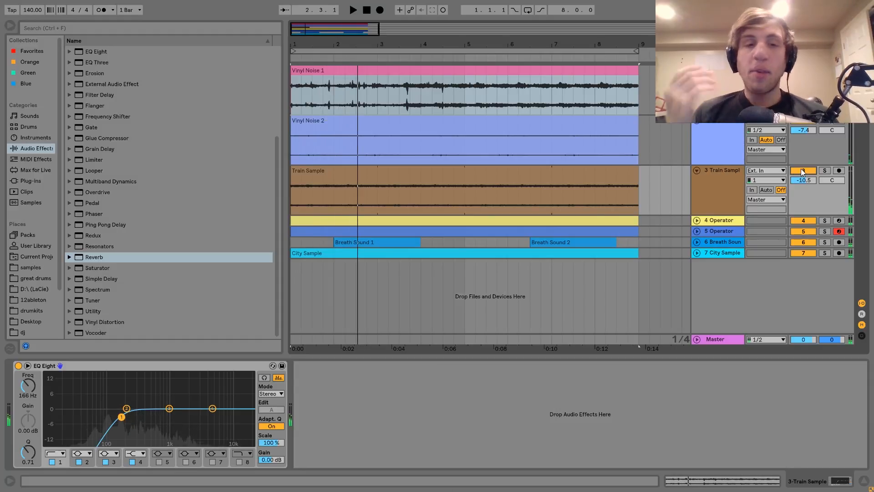
pyautogui.press('space')
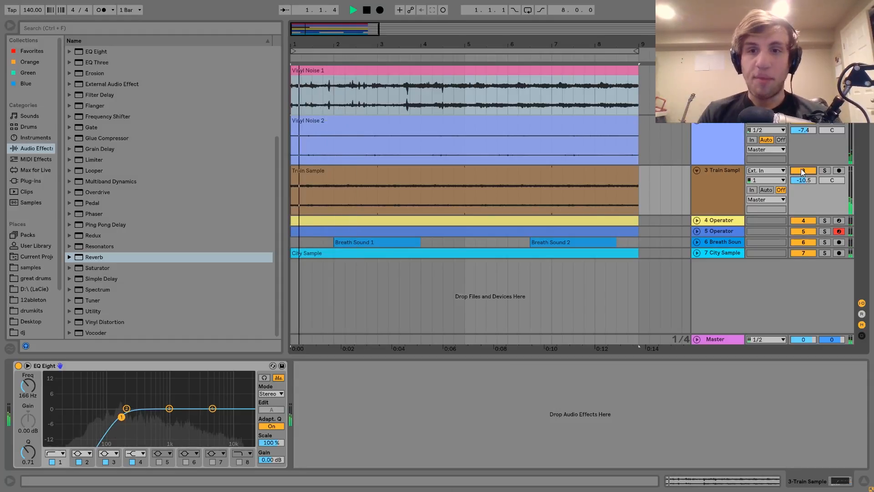
pyautogui.press('space')
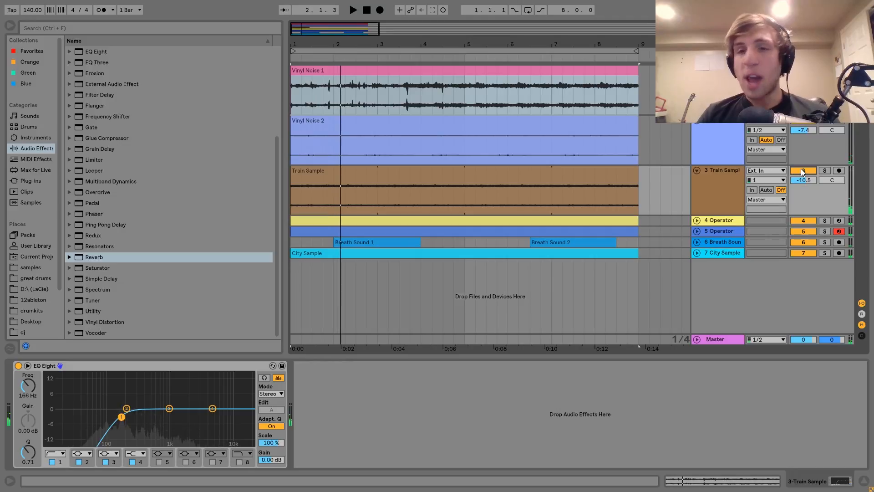
# Solo the Train Sample track again and audition it from bar 2.
pyautogui.click(825, 171)
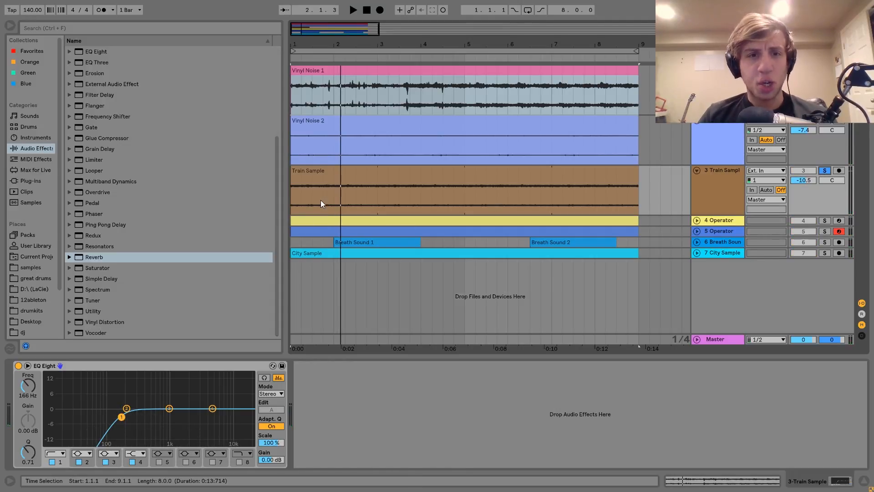
pyautogui.click(332, 201)
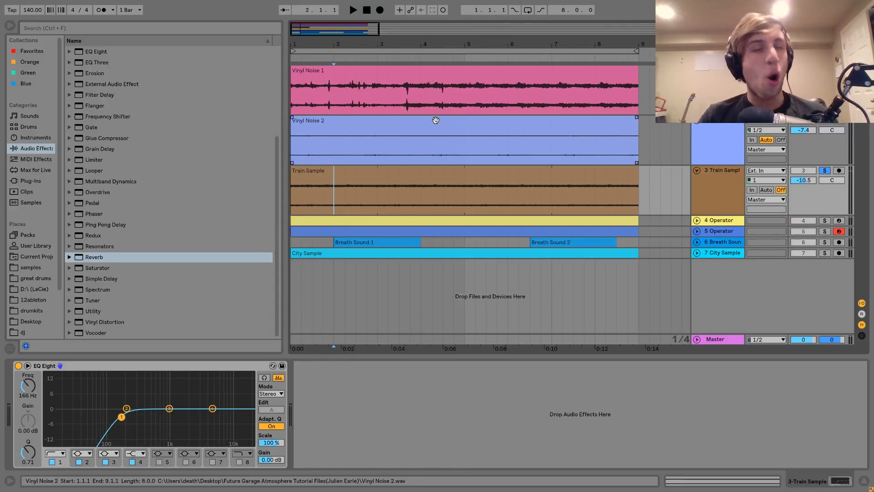
pyautogui.press('space')
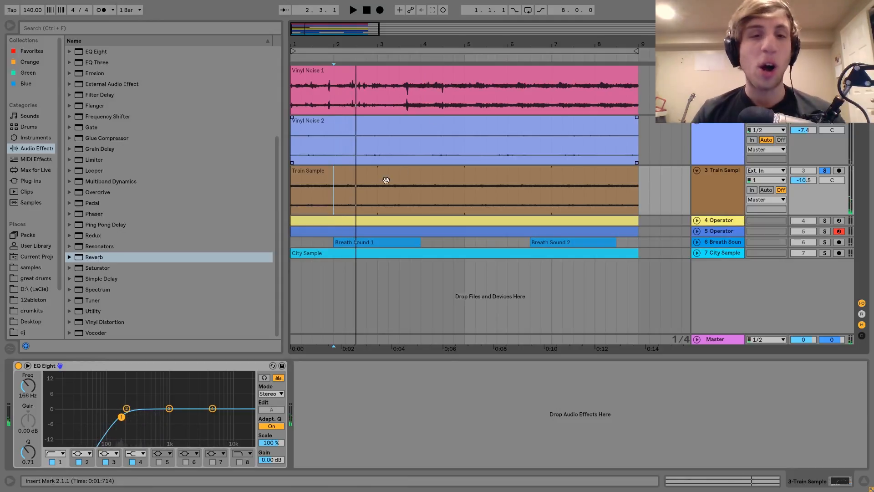
pyautogui.press('space')
# Move the playback start back to bar 1 and replay the soloed Train Sample repeatedly, checking its EQ Eight spectrum.
pyautogui.click(292, 204)
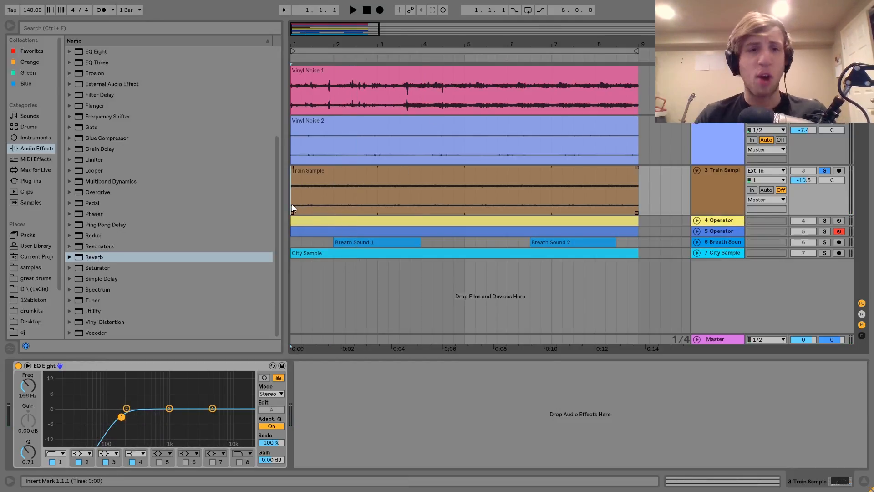
pyautogui.press('space')
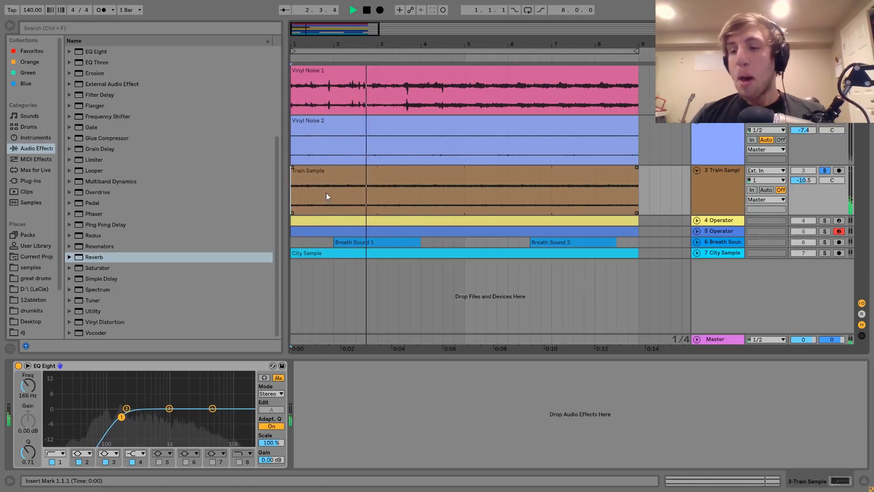
pyautogui.press('space')
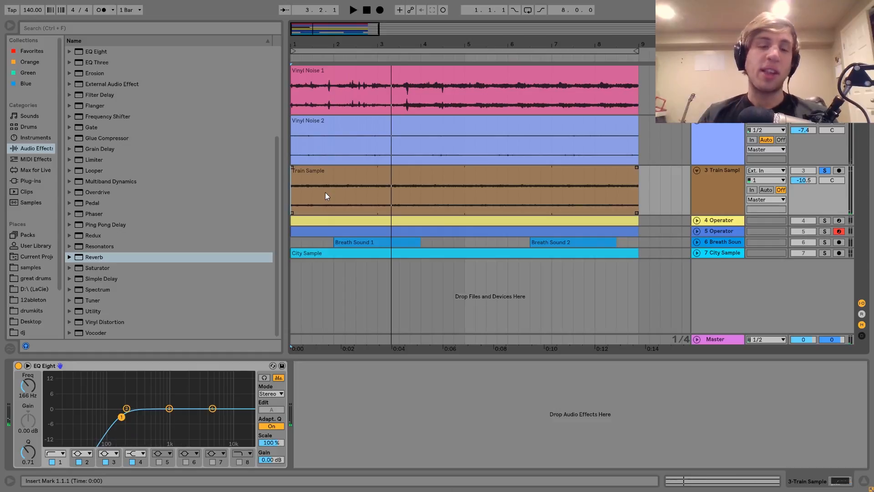
pyautogui.press('space')
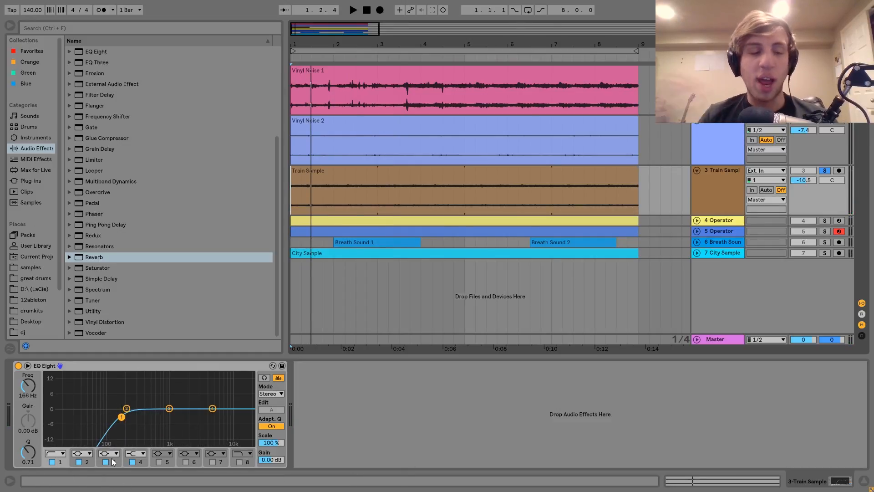
pyautogui.press('space')
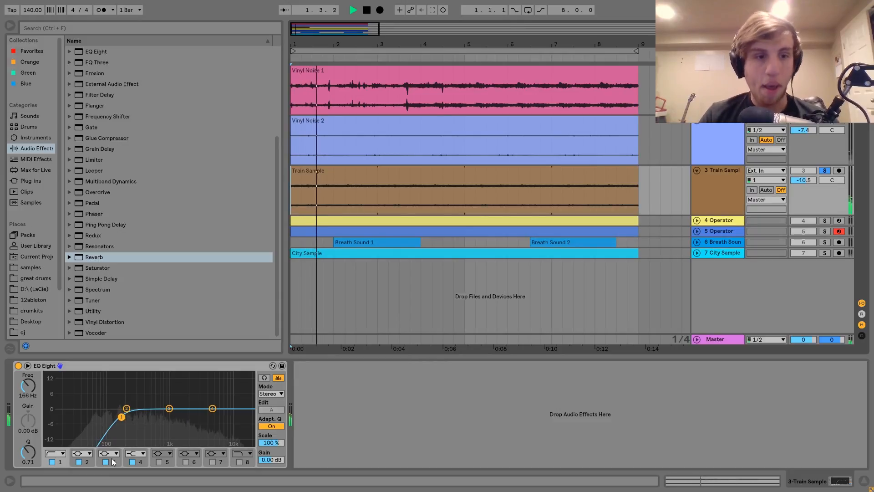
# Stop the Train Sample playback, unfold the 4 Operator track and audition it soloed from the start.
pyautogui.press('space')
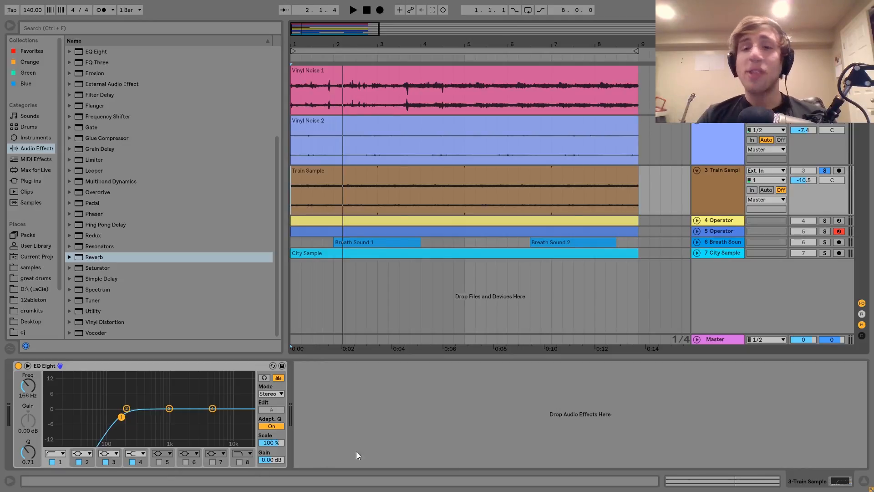
pyautogui.click(709, 221)
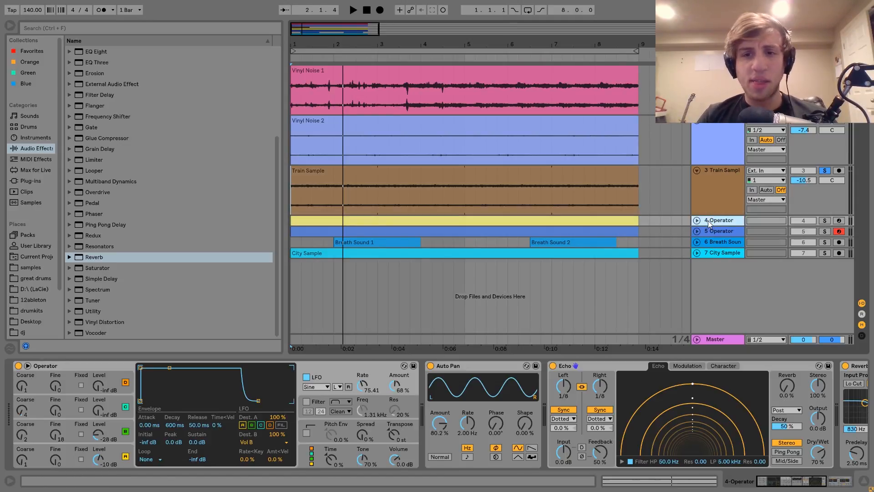
pyautogui.click(694, 223)
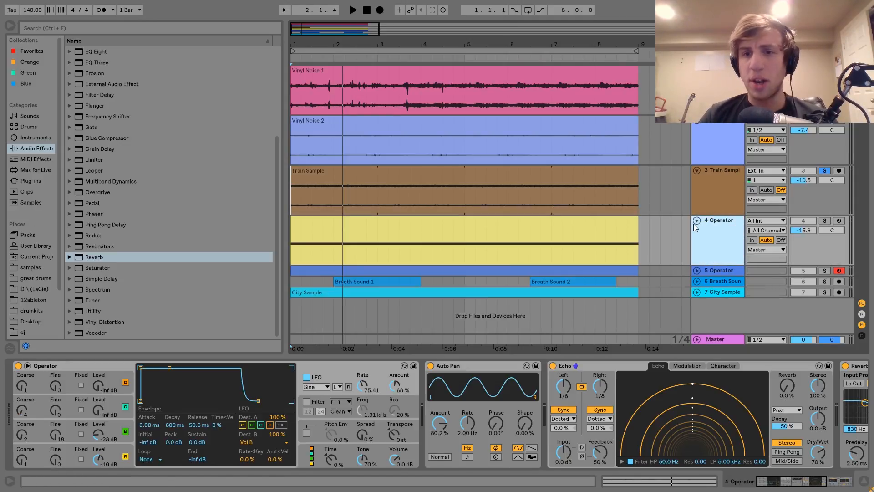
pyautogui.click(825, 221)
pyautogui.click(581, 235)
pyautogui.press('space')
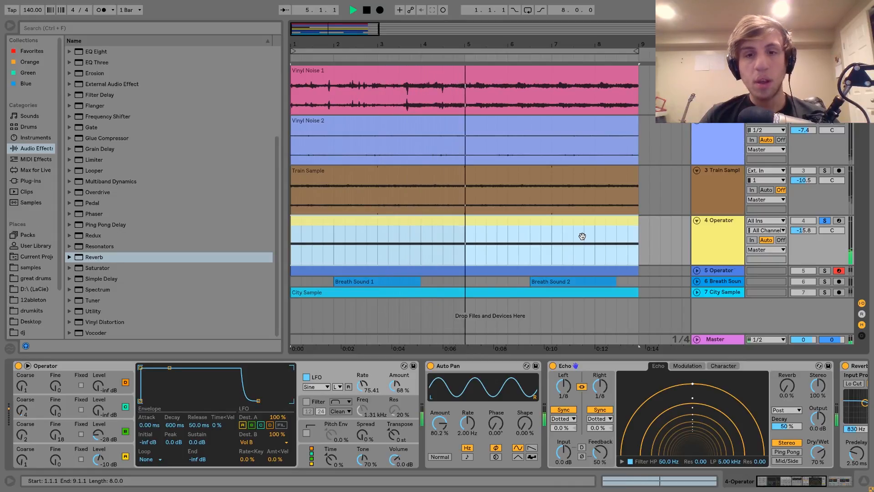
pyautogui.press('space')
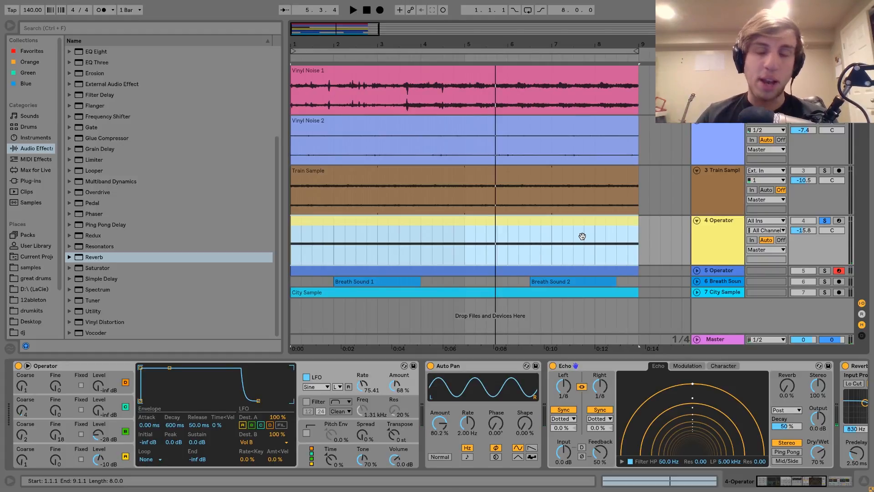
pyautogui.click(720, 226)
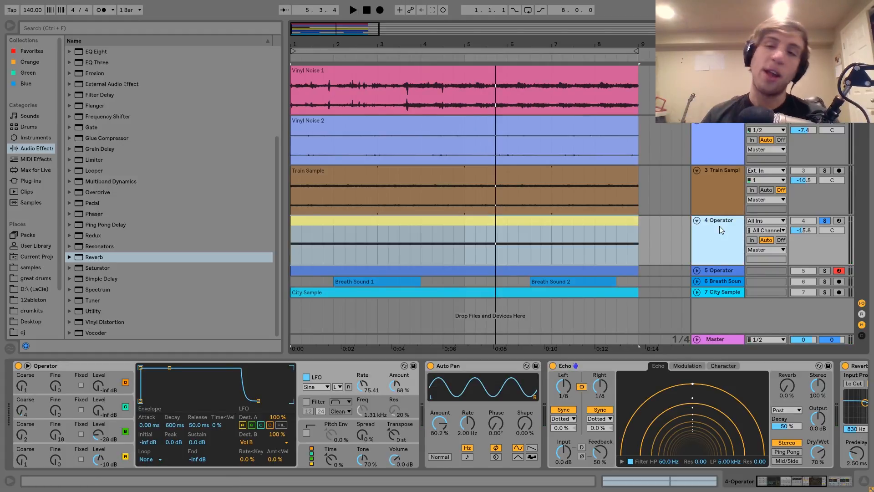
# Unsolo the 4 Operator track, mute both Operator tracks and play the remaining layers from bar 1.
pyautogui.click(825, 223)
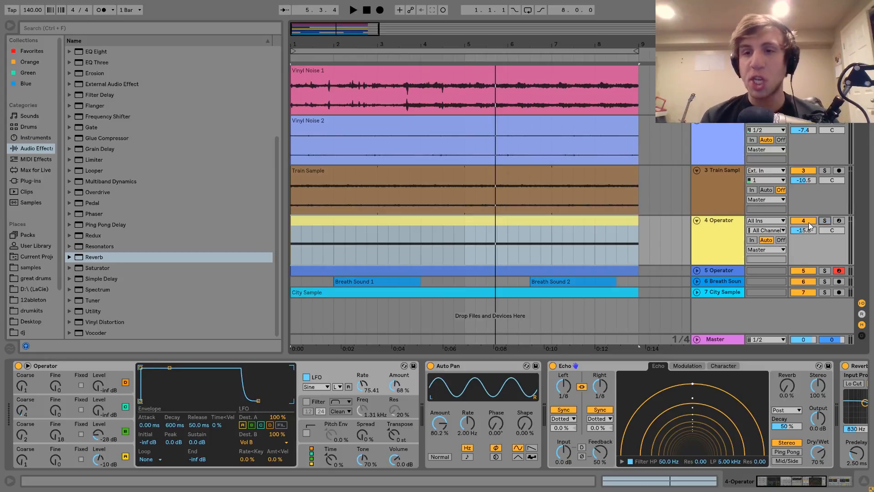
pyautogui.click(798, 273)
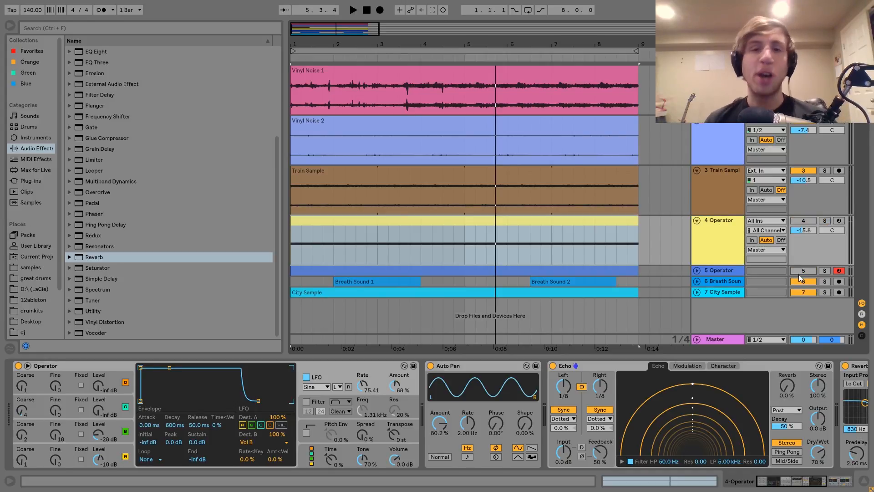
pyautogui.press('space')
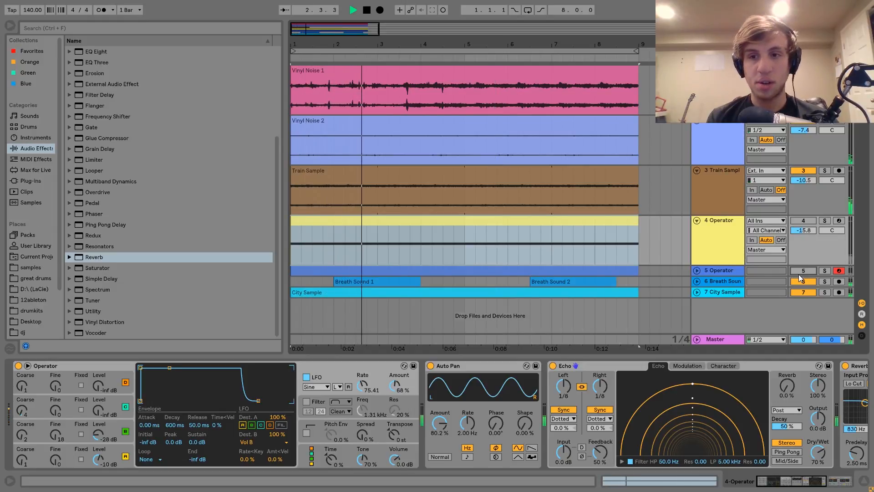
pyautogui.press('space')
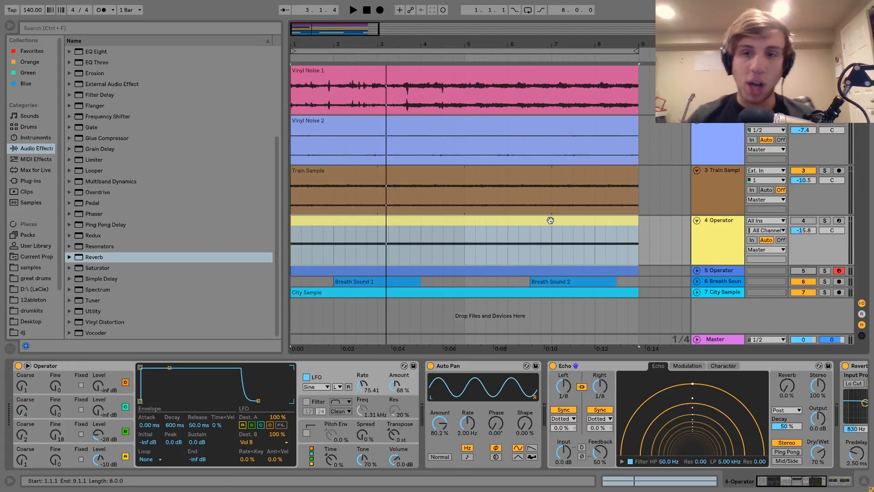
# Reactivate both Operator tracks and replay the mix from bar 1, briefly soloing the 4 Operator track during playback.
pyautogui.click(804, 221)
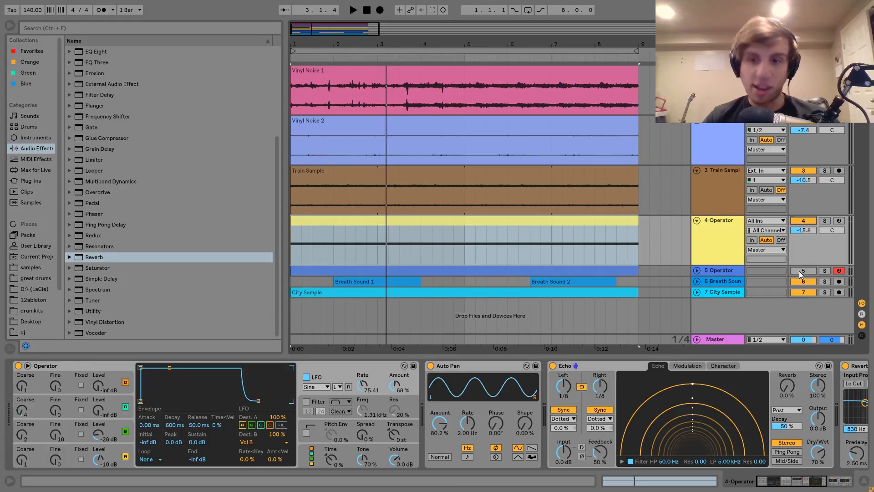
pyautogui.click(803, 270)
pyautogui.click(706, 226)
pyautogui.press('space')
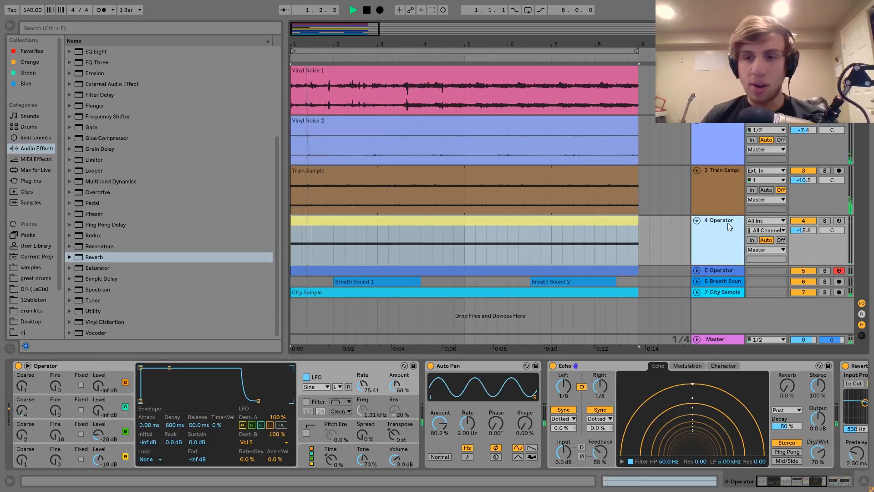
pyautogui.click(825, 220)
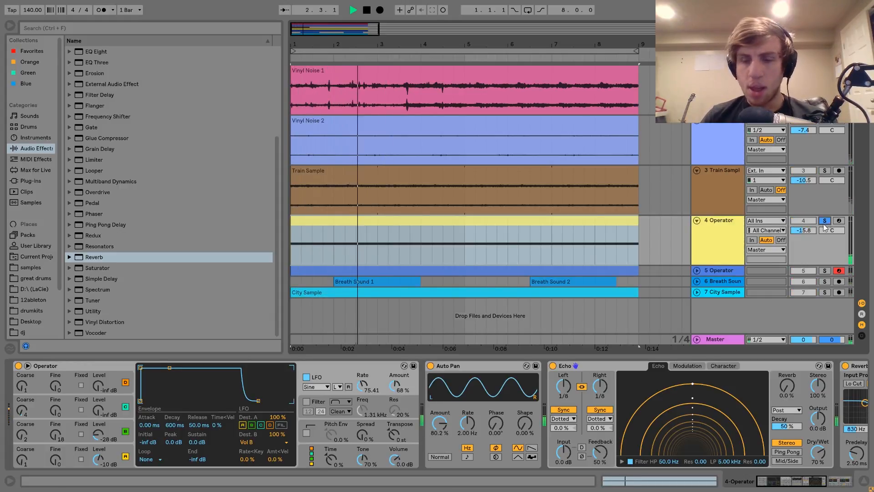
pyautogui.click(825, 220)
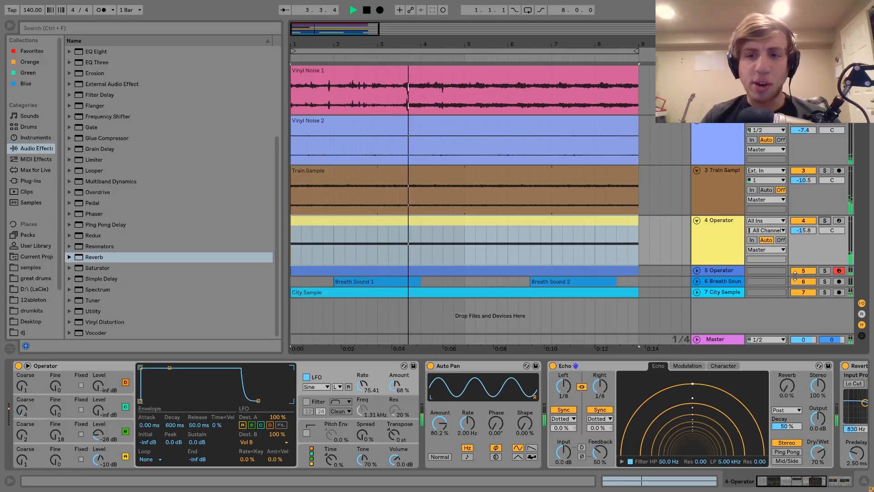
pyautogui.press('space')
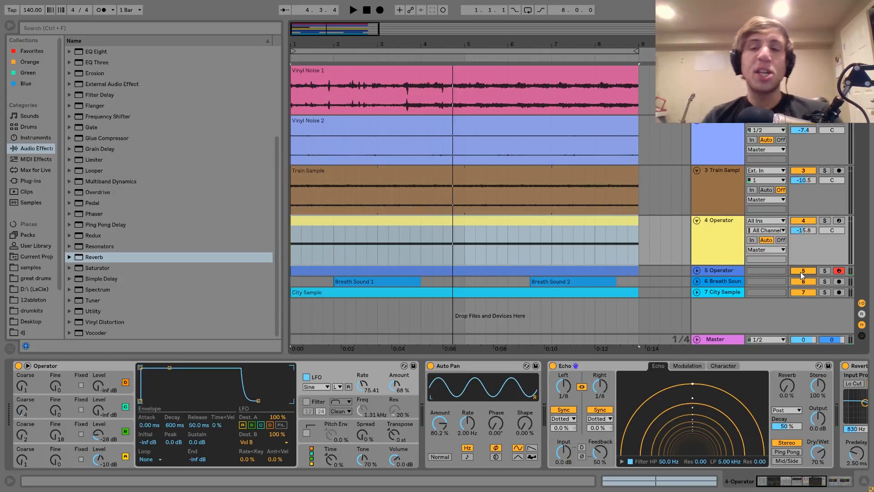
# Solo the 4 Operator track and play it twice from bar 1.
pyautogui.click(825, 220)
pyautogui.press('space')
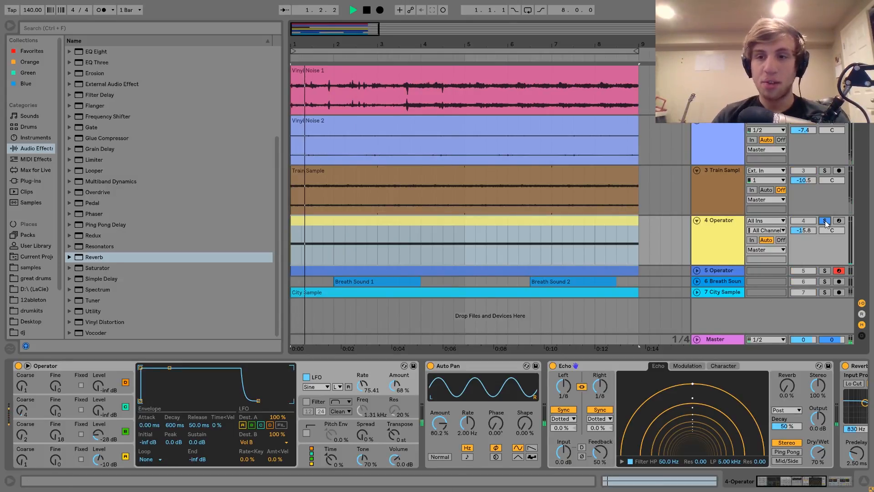
pyautogui.click(711, 245)
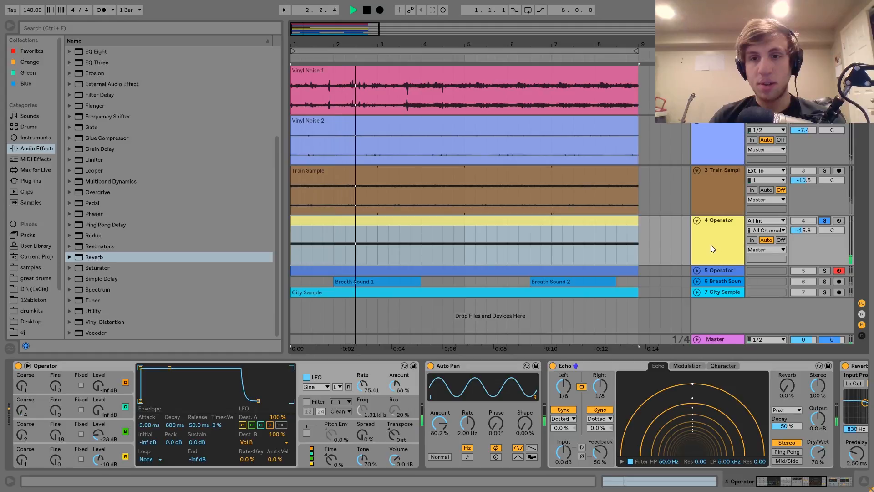
pyautogui.press('space')
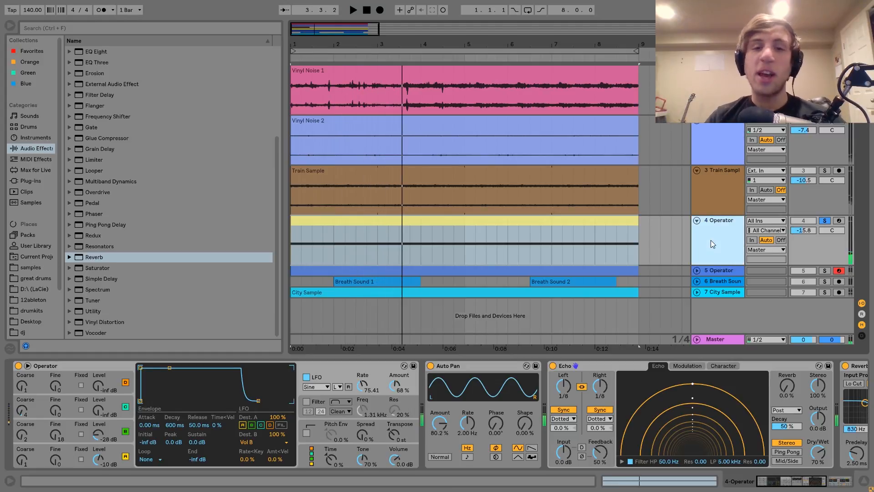
pyautogui.press('space')
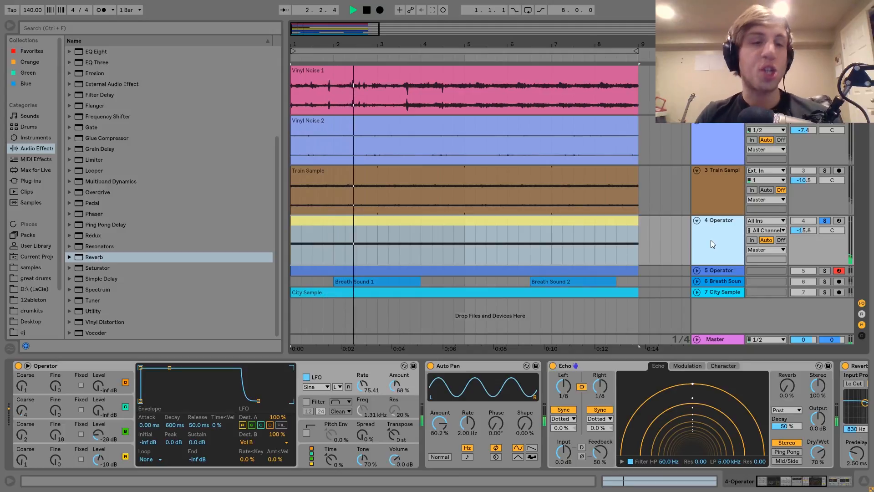
# Compare the full mix with the 4 Operator track unsoloed, then solo that track again.
pyautogui.press('space')
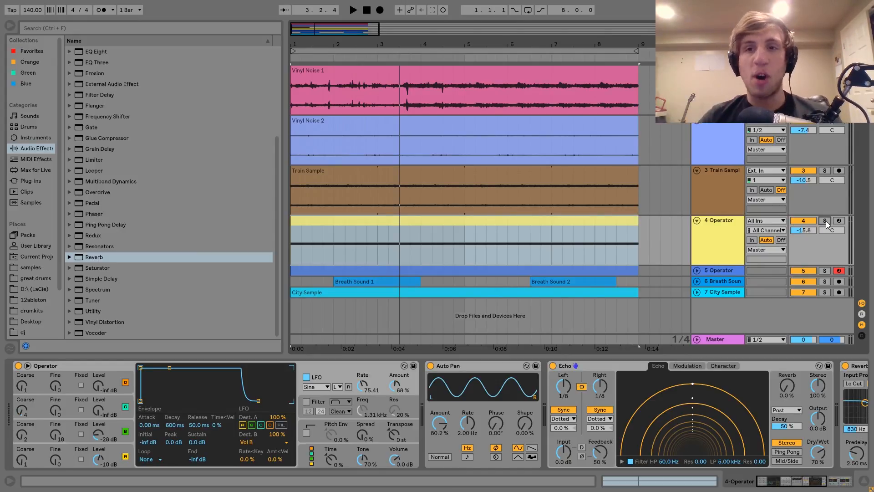
pyautogui.press('space')
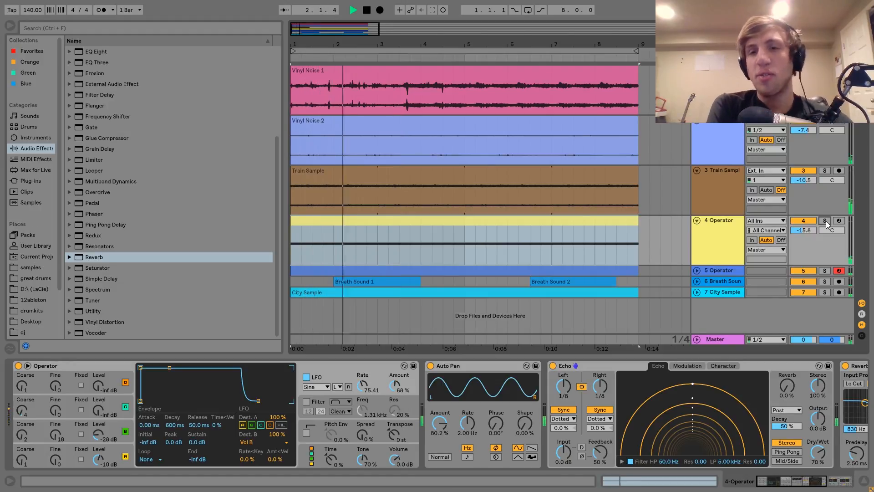
pyautogui.press('space')
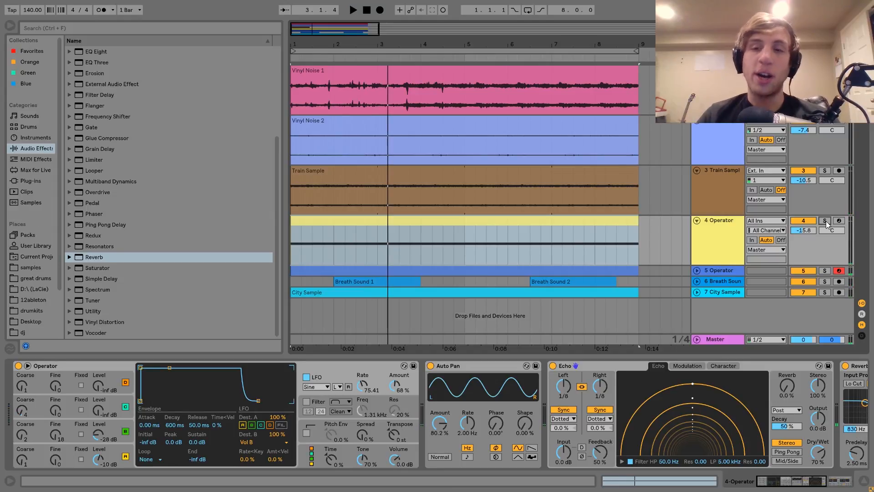
pyautogui.click(707, 227)
pyautogui.press('s')
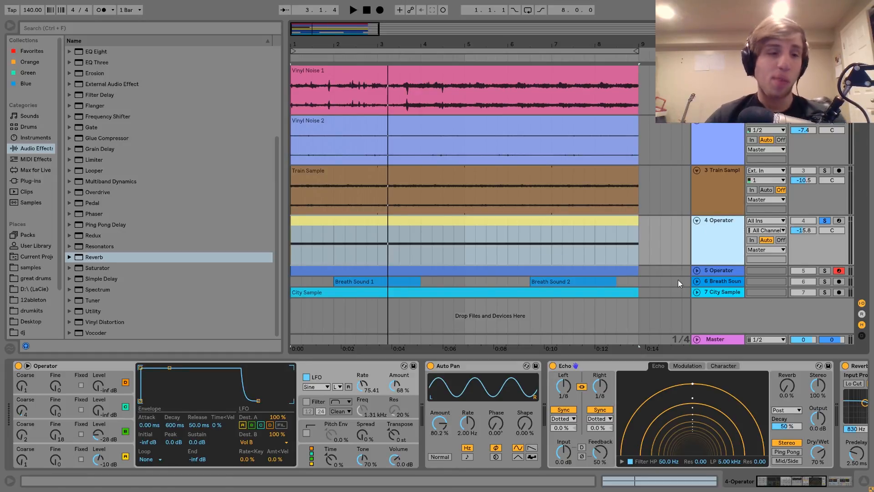
# Examine the 4 Operator clip's MIDI notes and the envelopes of oscillators A and B in its Operator device.
pyautogui.doubleClick(460, 228)
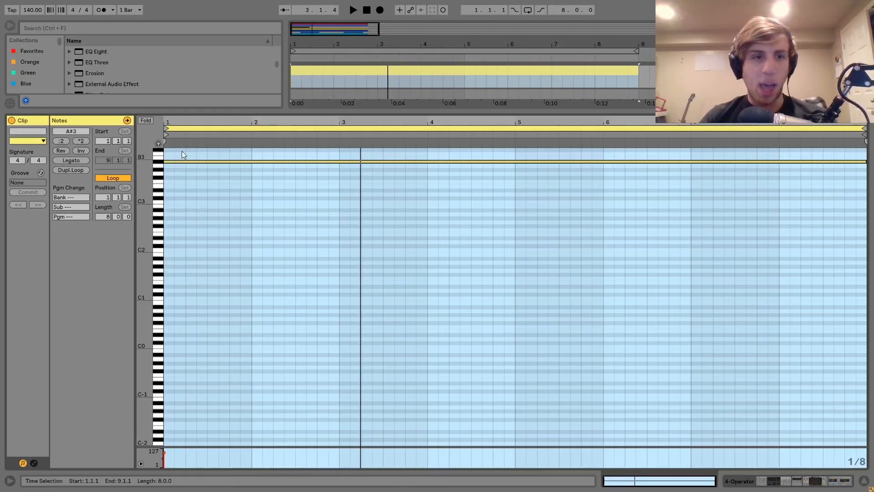
pyautogui.click(786, 489)
pyautogui.click(127, 453)
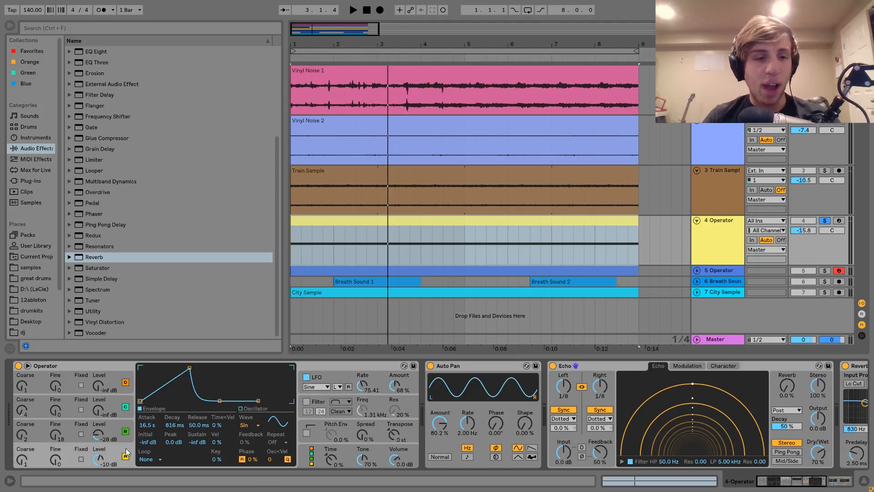
pyautogui.click(112, 422)
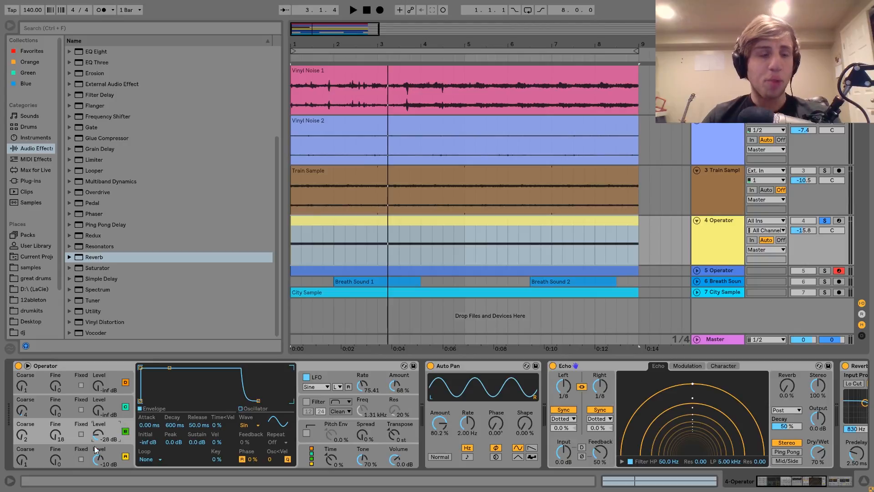
pyautogui.click(126, 454)
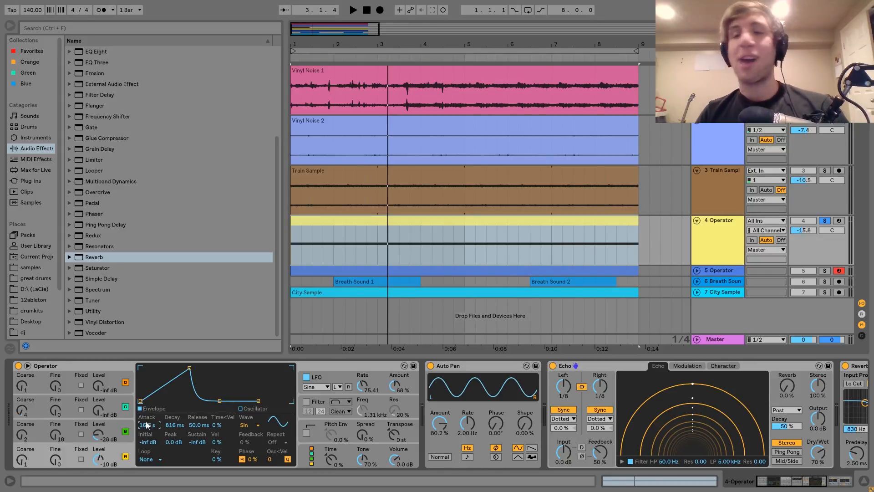
# Play the soloed Operator track twice from bar 1 to hear oscillator A's slow attack.
pyautogui.press('space')
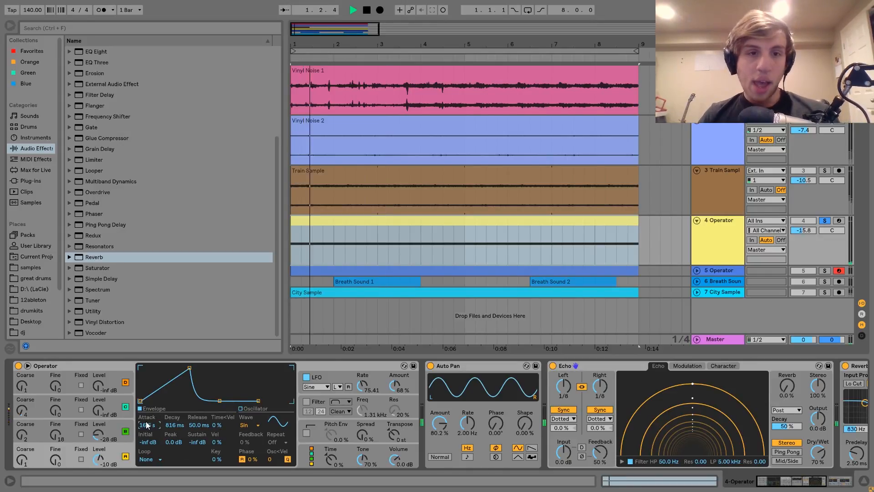
pyautogui.press('space')
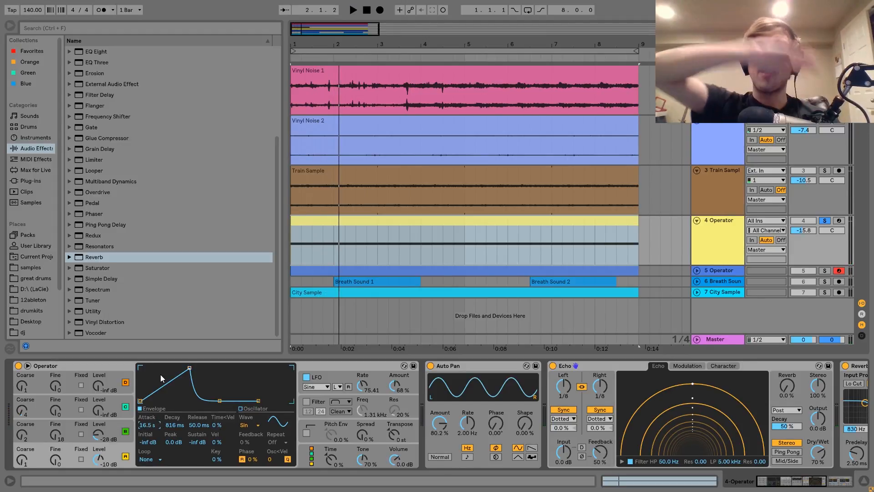
pyautogui.press('space')
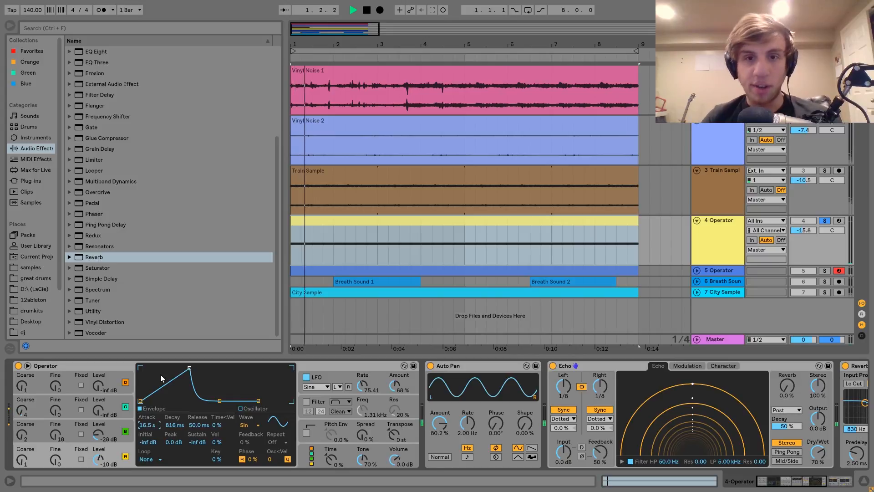
pyautogui.press('space')
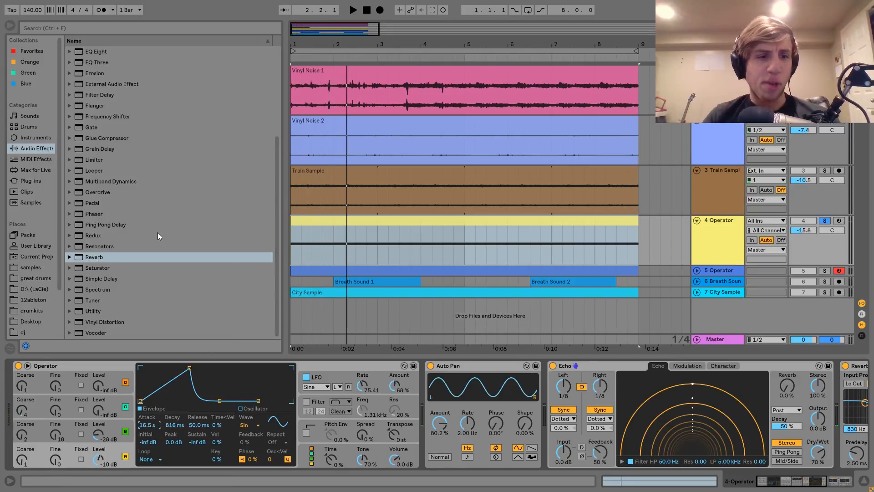
# Add a Utility after the Reverb on 4 Operator and automate its Gain from -inf dB at bar 1 rising to about bar 5.
pyautogui.moveTo(95, 310); pyautogui.dragTo(575, 360)
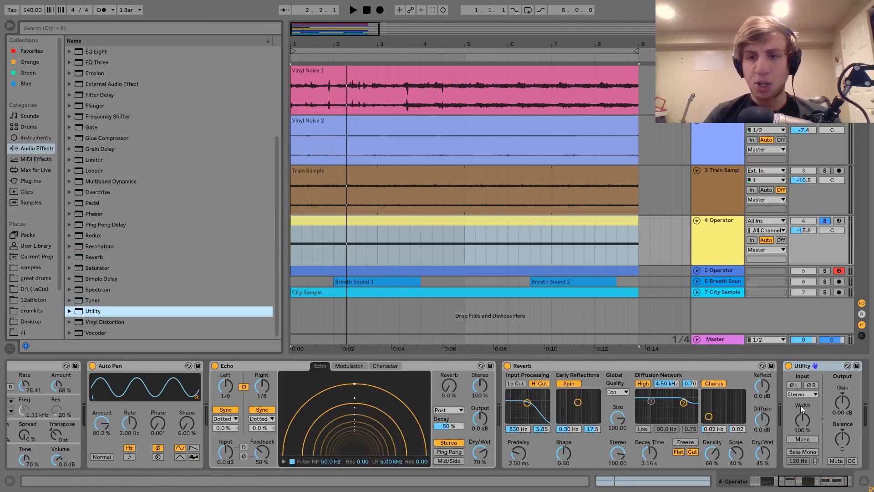
pyautogui.rightClick(838, 408)
pyautogui.click(842, 416)
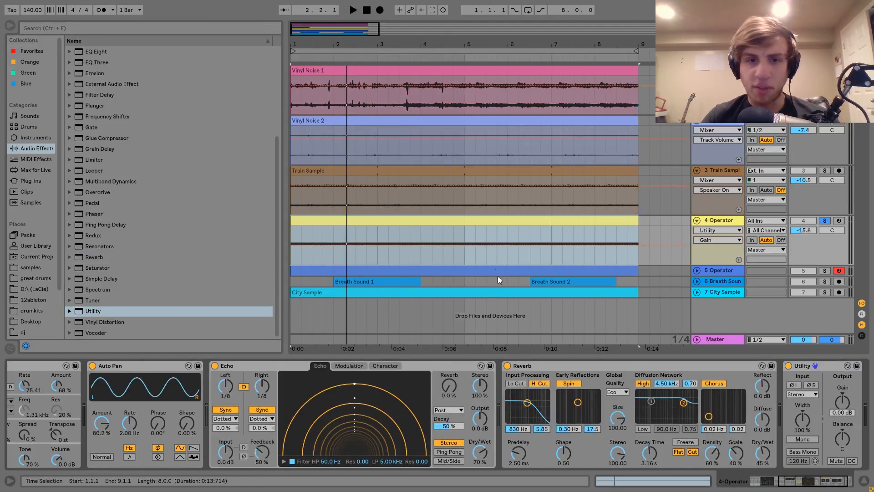
pyautogui.click(470, 244)
pyautogui.click(291, 264)
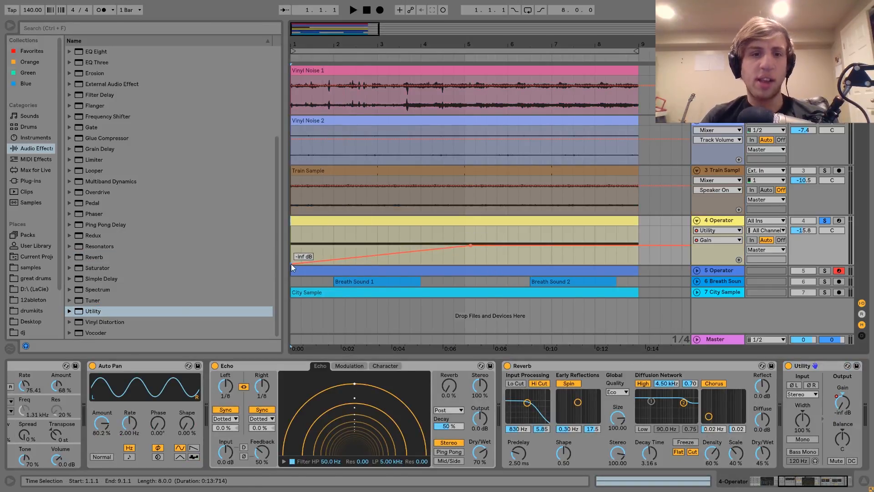
# Audition the Utility Gain fade-in from the start and delete its breakpoint at bar 1.
pyautogui.press('space')
pyautogui.click(291, 263)
pyautogui.press('space')
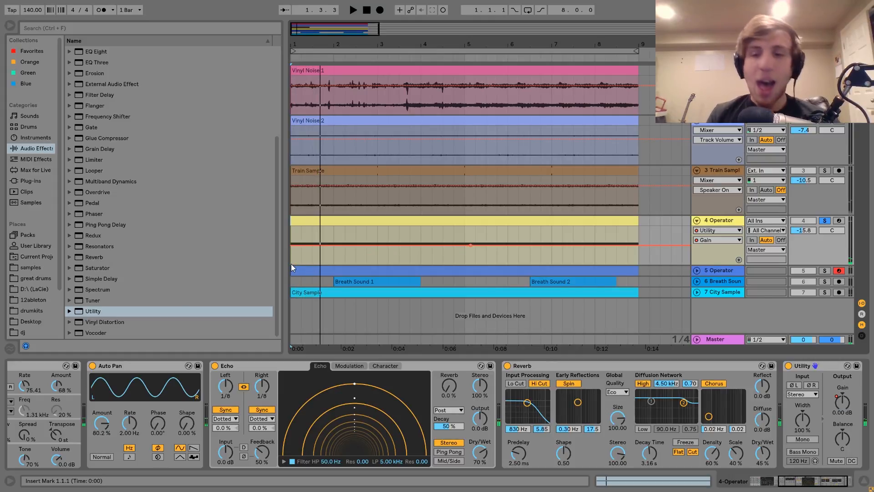
# Delete the Utility from the end of the 4 Operator device chain and bring its Operator device back into view.
pyautogui.click(824, 364)
pyautogui.press('Delete')
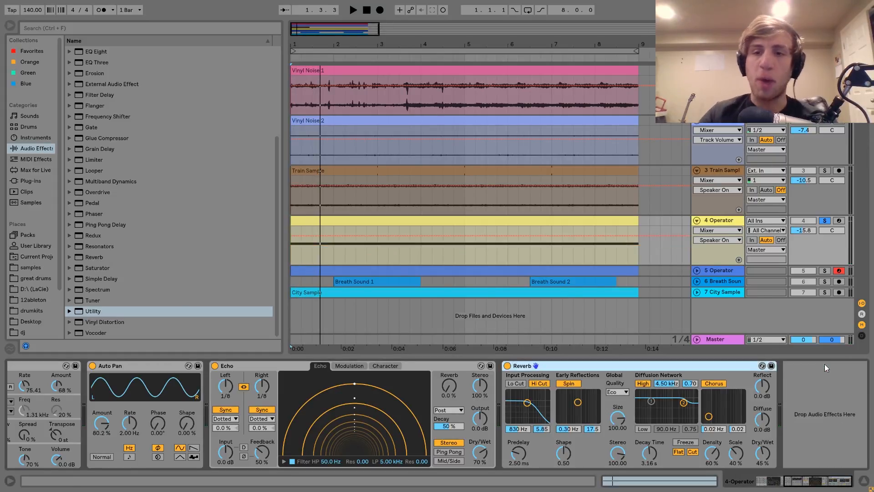
pyautogui.scroll(5, 824, 364)
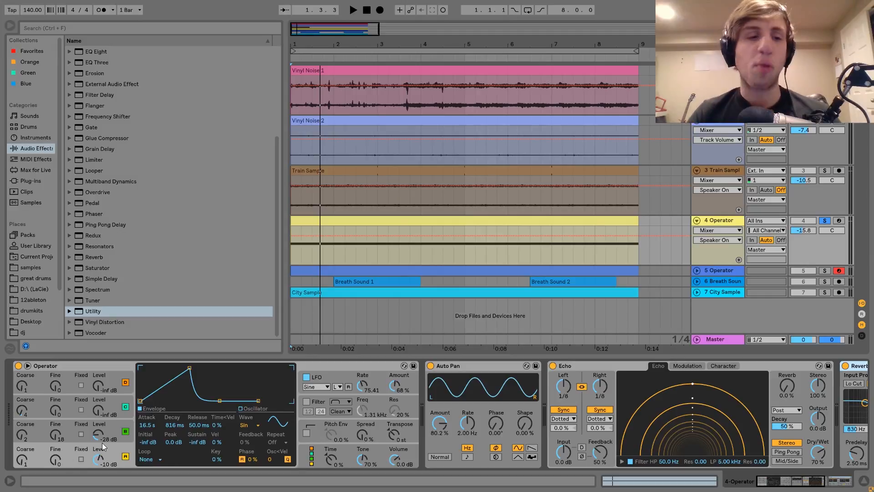
pyautogui.press('space')
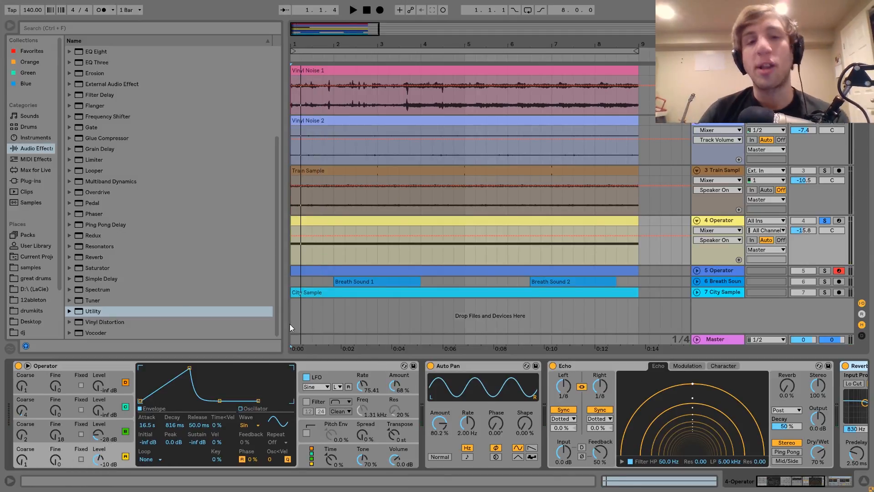
pyautogui.moveTo(491, 235)
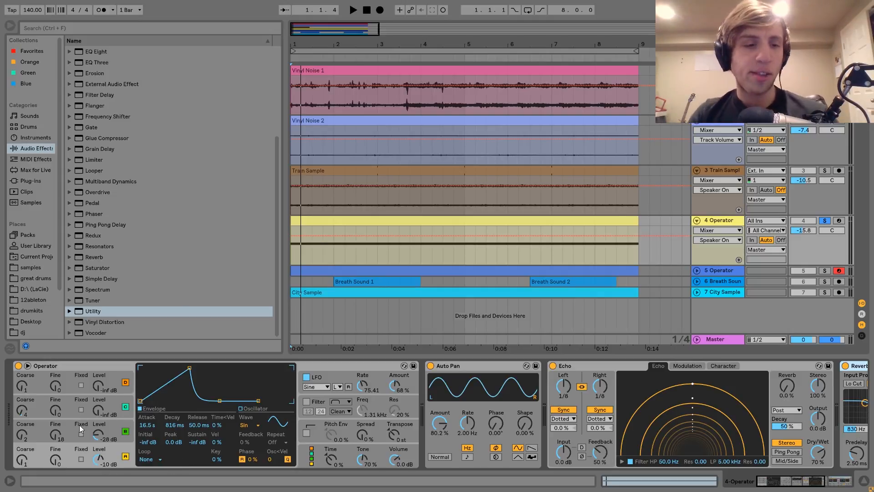
# Compare the drone with oscillator B's Fine tuning at 18 and reset to its default, and undo the reset.
pyautogui.click(67, 427)
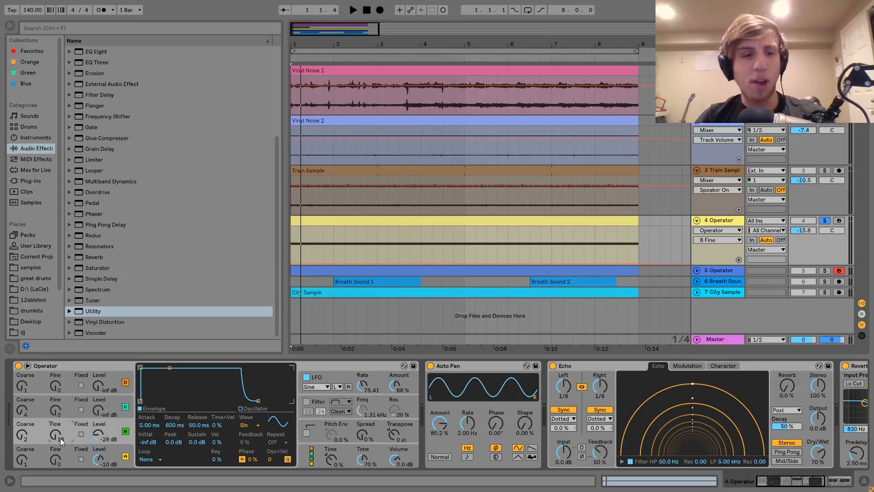
pyautogui.press('space')
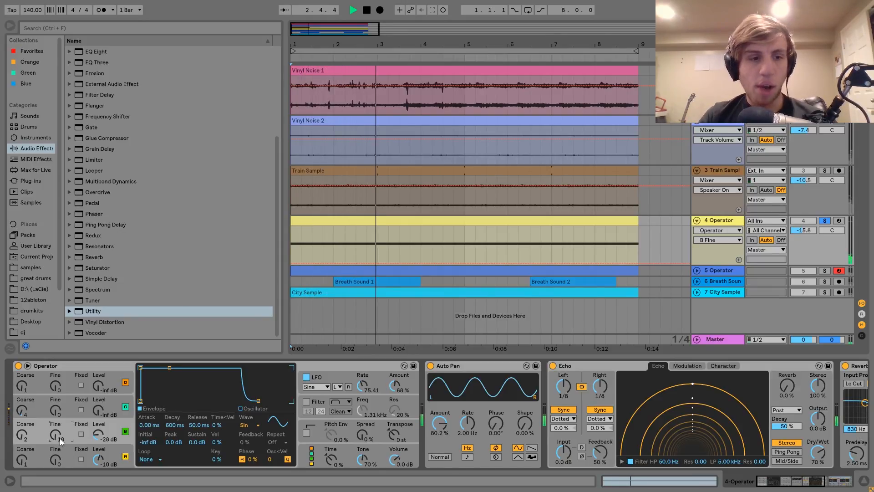
pyautogui.press('space')
pyautogui.press('Delete')
pyautogui.press('space')
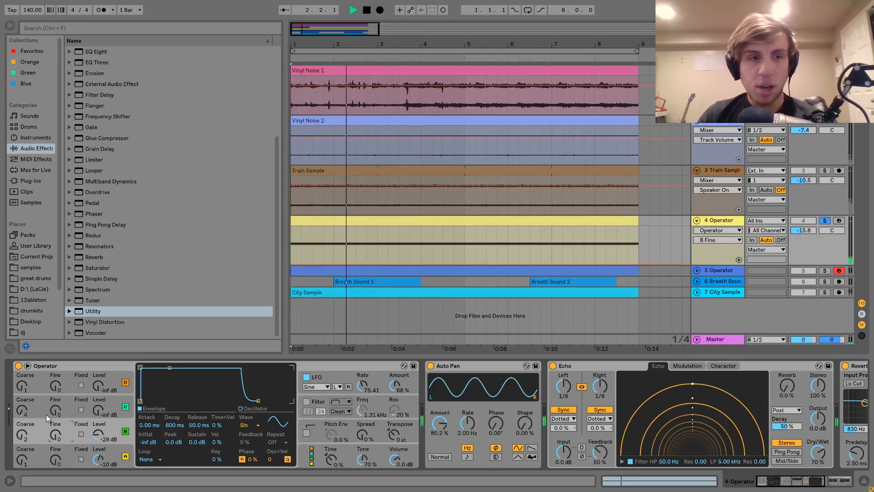
pyautogui.press('space')
pyautogui.hotkey('ctrl', 'z')
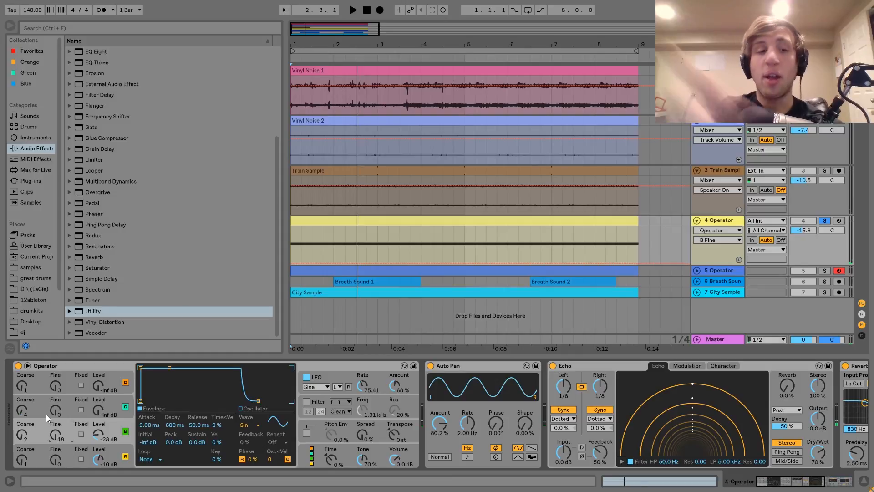
# Show the Operator's LFO settings and view the choices for destination B, keeping OSC Volume B.
pyautogui.click(326, 374)
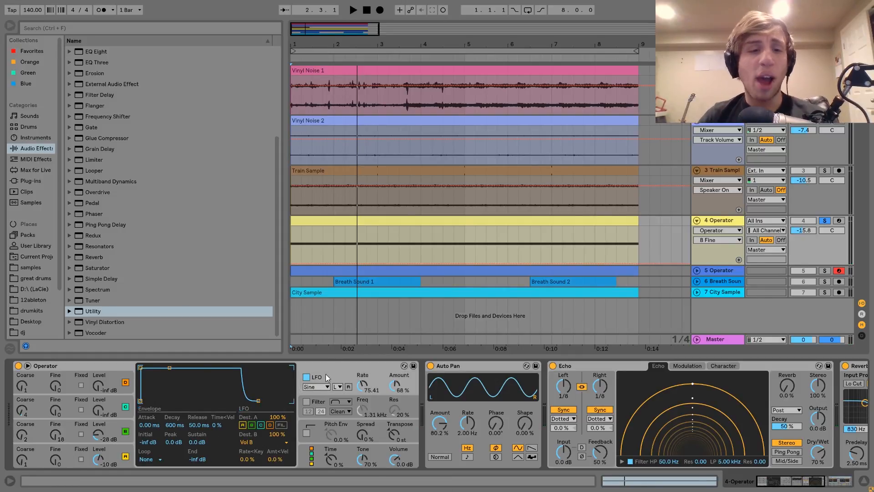
pyautogui.click(276, 441)
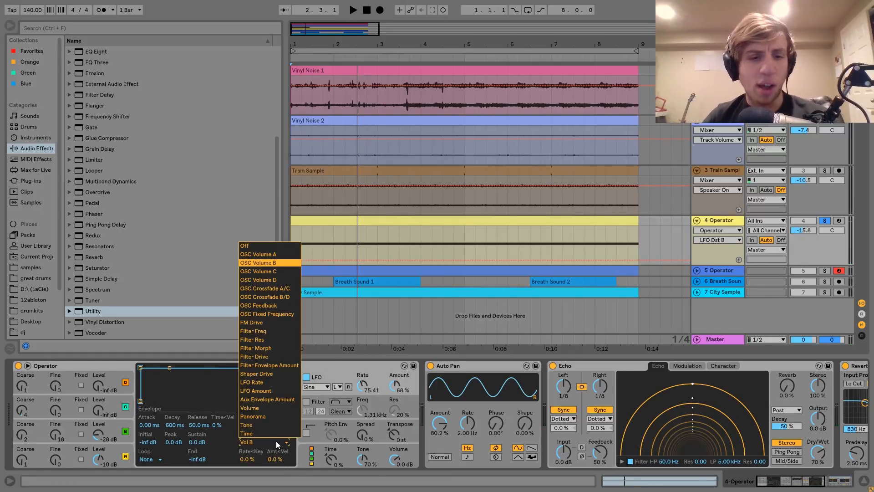
pyautogui.click(276, 441)
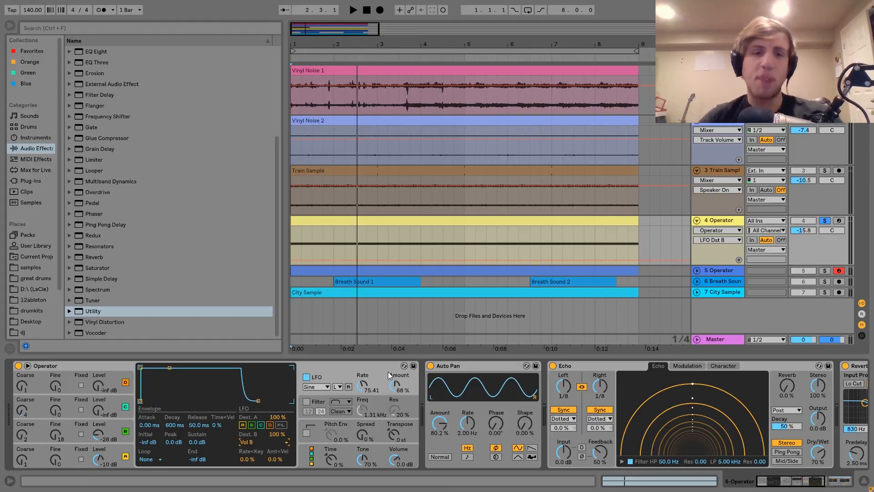
# Play the drone from bar 1 with the Operator's LFO on and off, and leave the LFO enabled.
pyautogui.press('space')
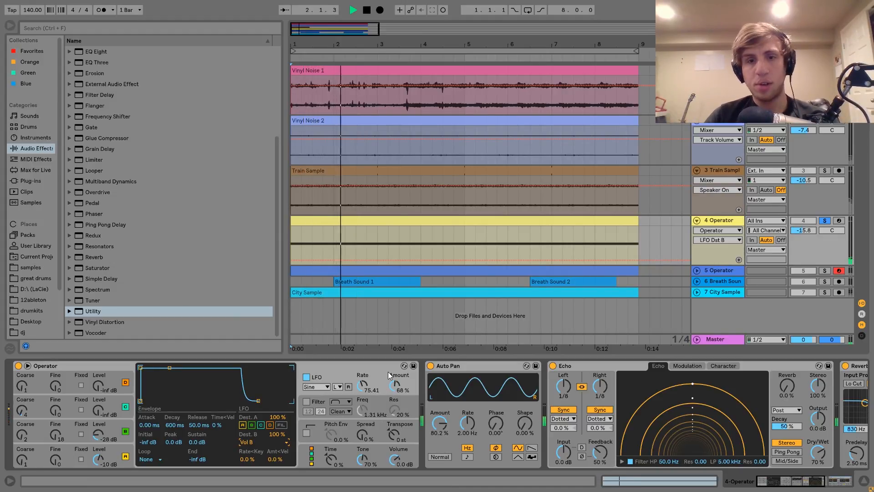
pyautogui.press('space')
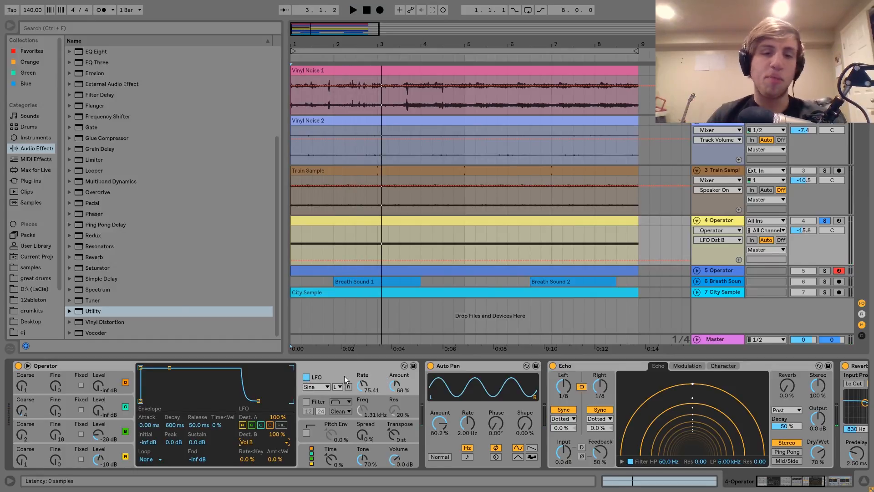
pyautogui.click(310, 379)
pyautogui.press('space')
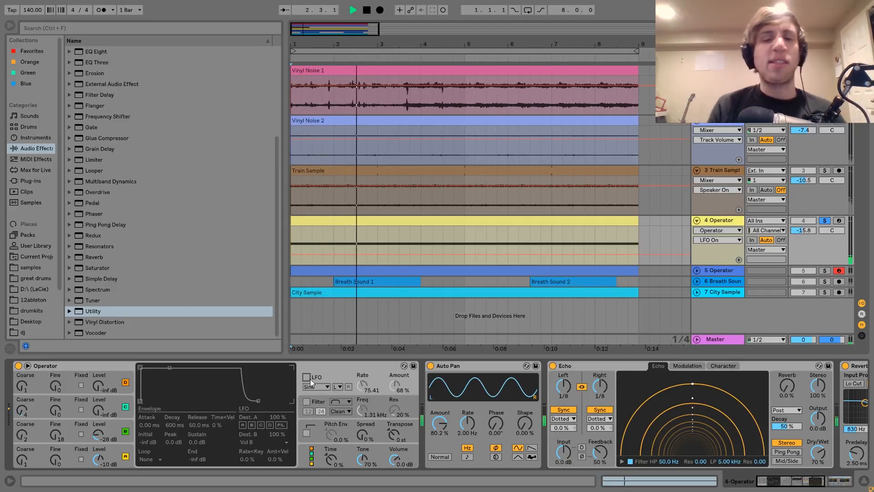
pyautogui.click(310, 378)
pyautogui.press('space')
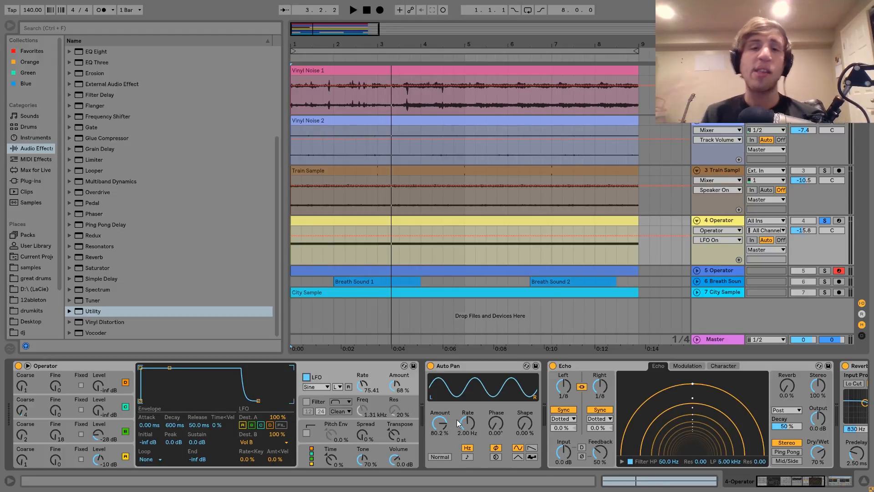
# Play the drone while bypassing the Auto Pan and re-enabling it to compare the sound.
pyautogui.press('space')
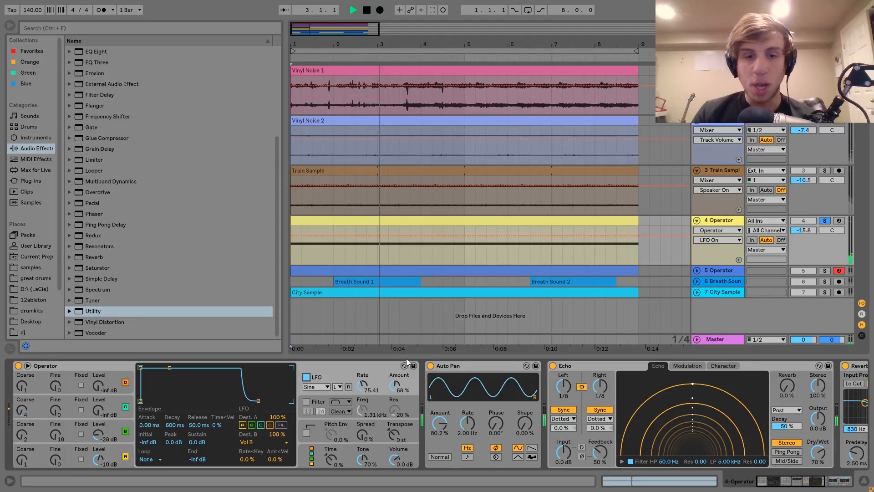
pyautogui.click(429, 366)
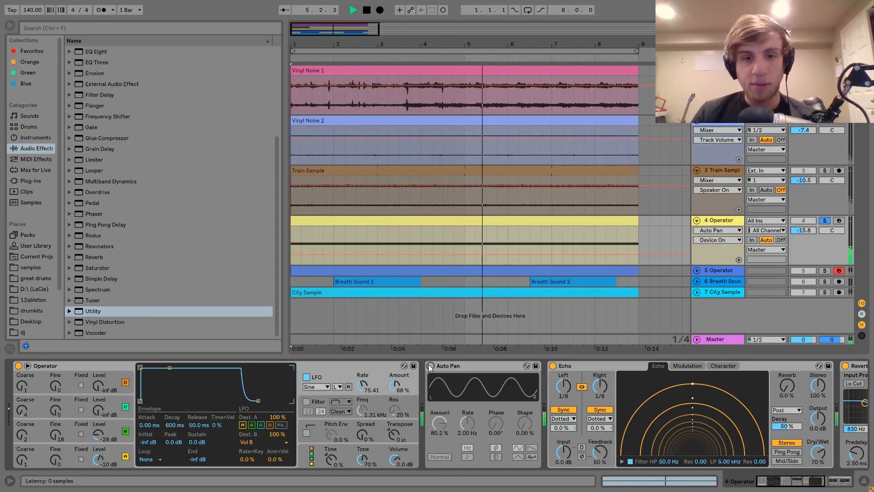
pyautogui.click(430, 366)
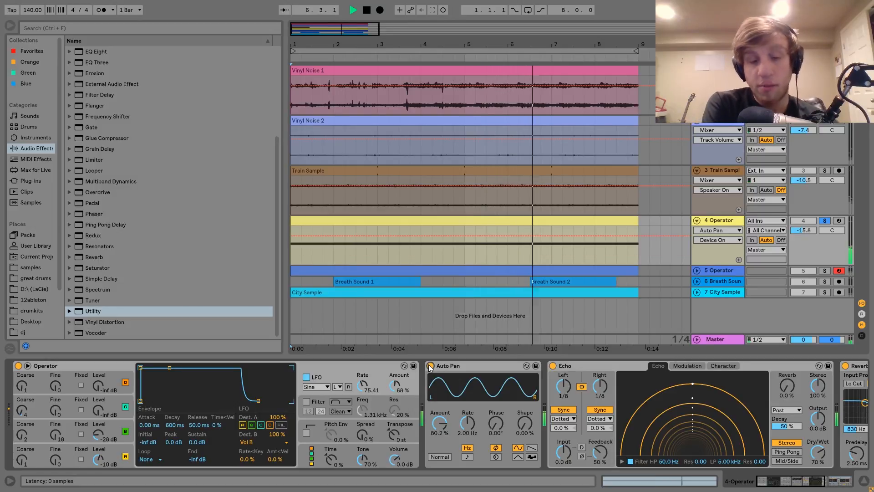
pyautogui.press('space')
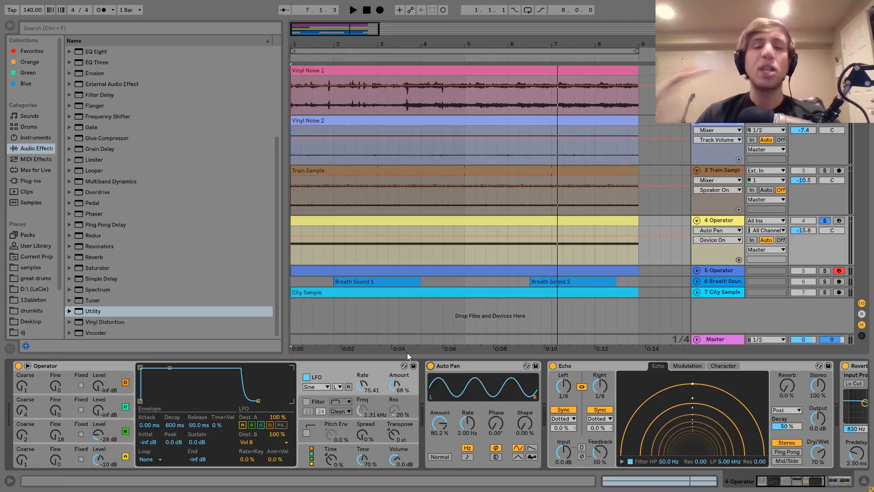
# Replay the drone from bar 1 and examine the Auto Pan, Echo and Reverb settings along its device chain.
pyautogui.press('space')
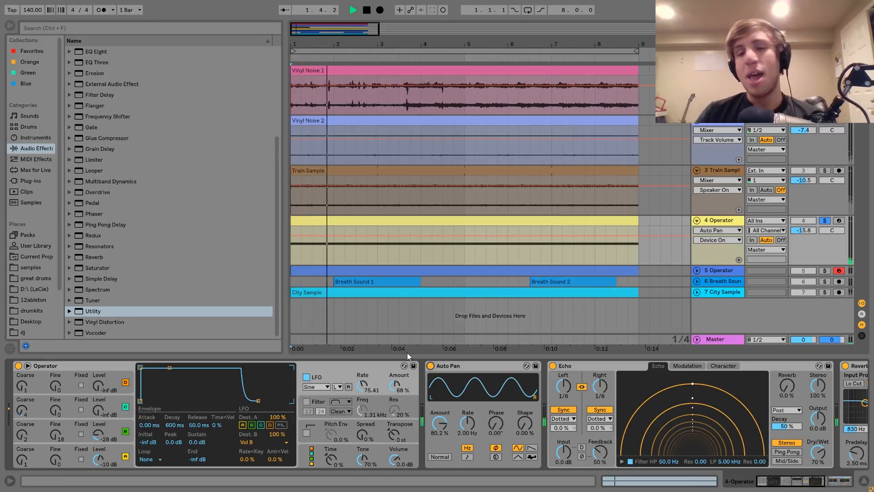
pyautogui.hscroll(1, 425, 459)
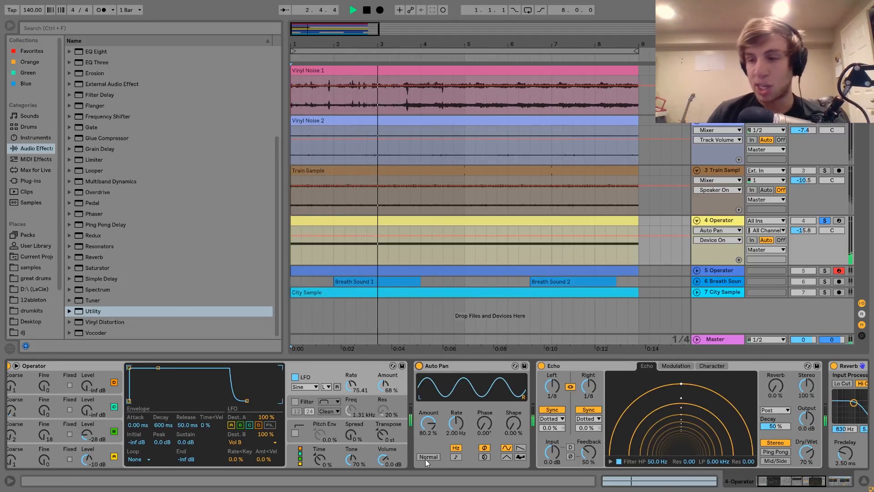
pyautogui.press('space')
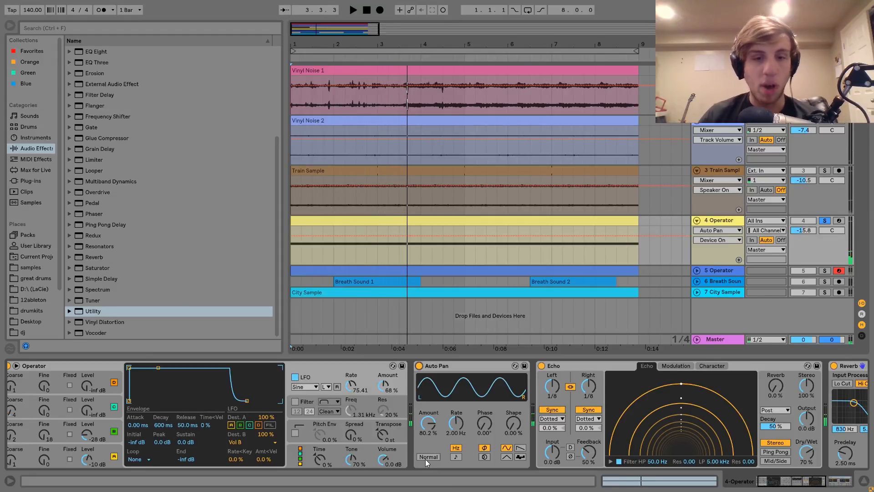
pyautogui.hscroll(6, 425, 458)
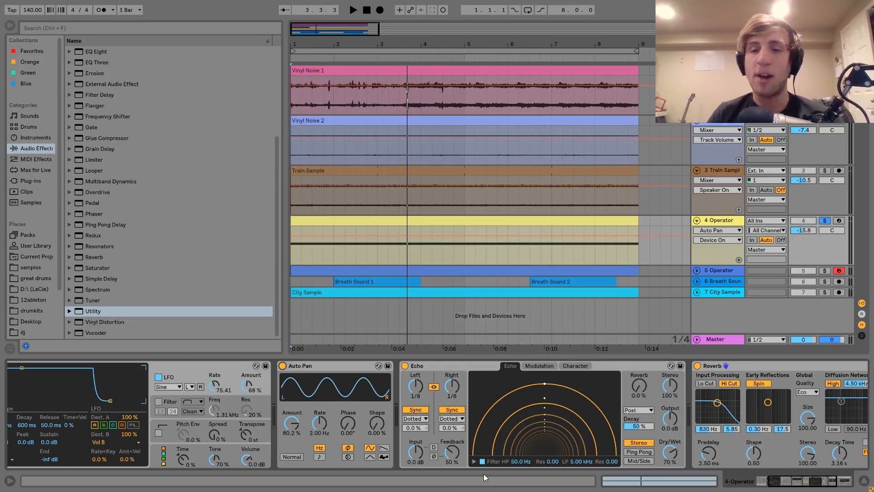
pyautogui.scroll(-5, 543, 419)
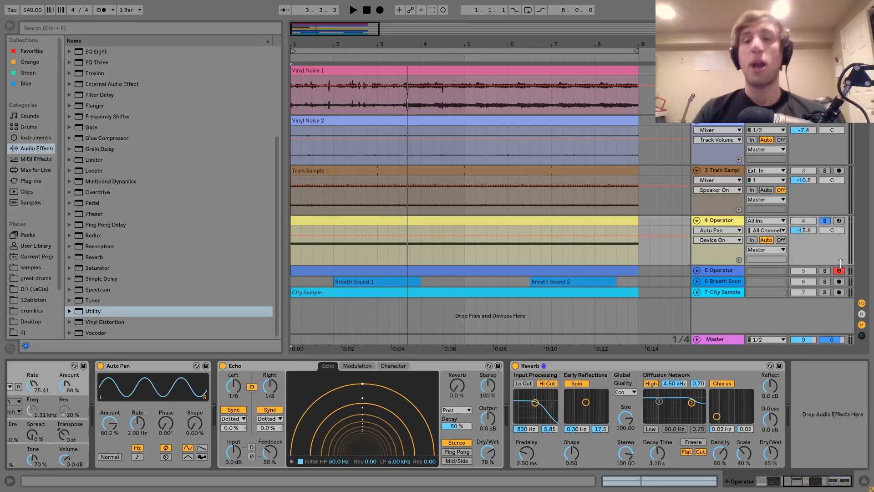
# Solo the 5 Operator track in place of 4 Operator, show its devices and unfold its lane.
pyautogui.click(824, 270)
pyautogui.click(728, 271)
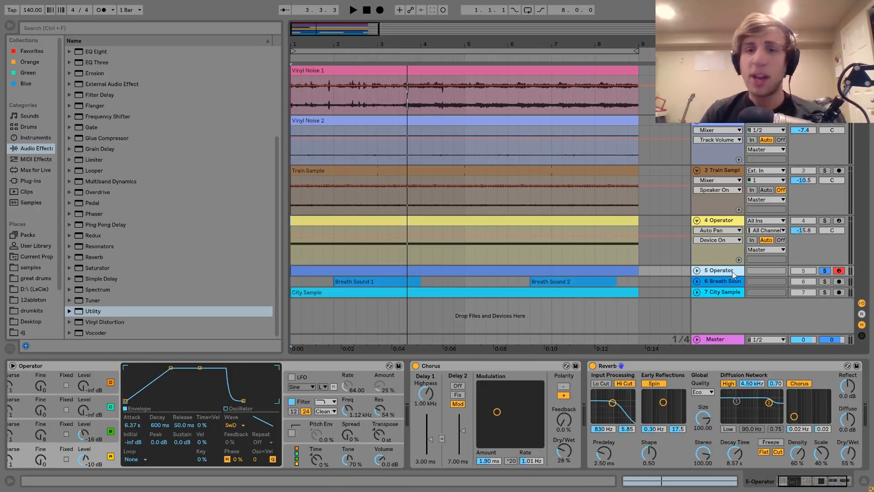
pyautogui.click(697, 271)
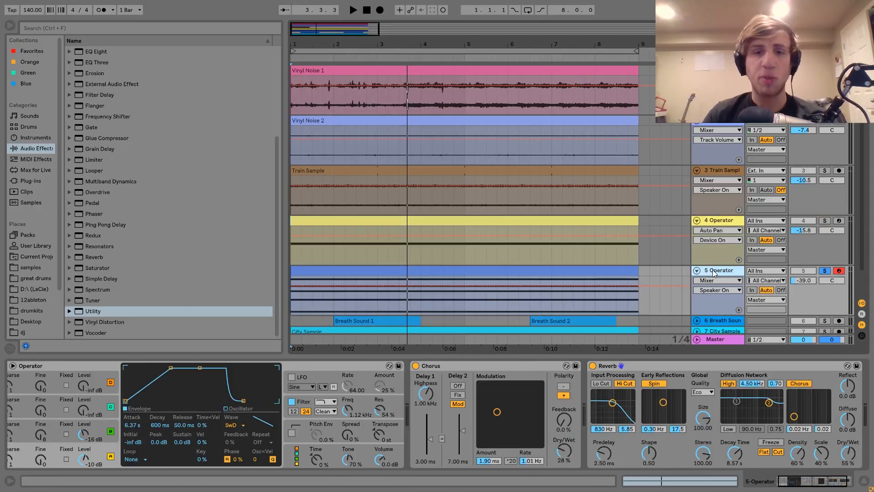
# Play the soloed 5 Operator track from bar 1 and open its MIDI clip.
pyautogui.press('space')
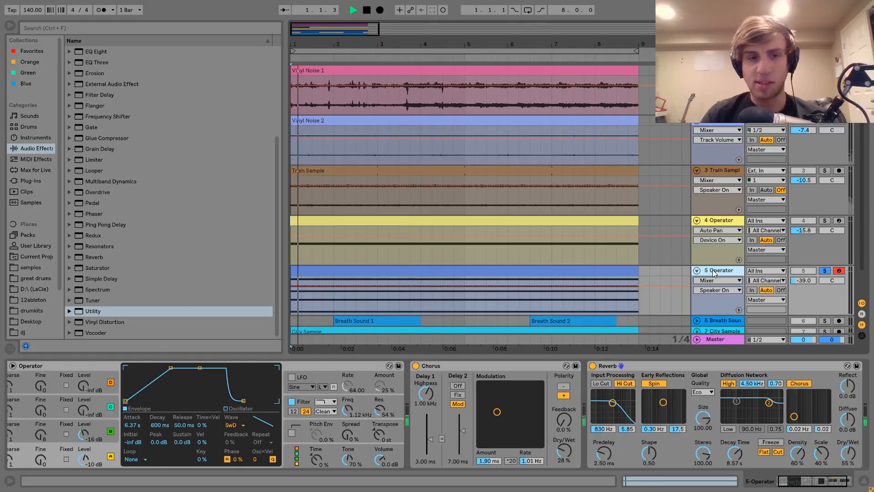
pyautogui.click(591, 270)
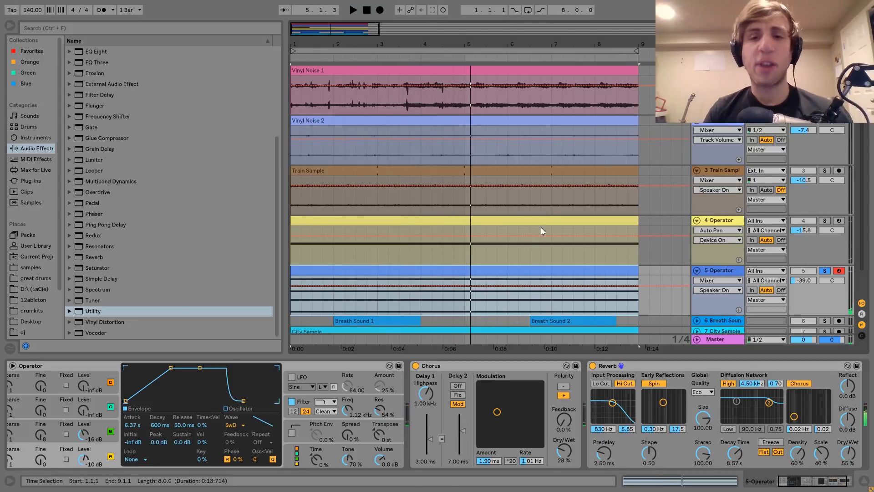
pyautogui.doubleClick(553, 272)
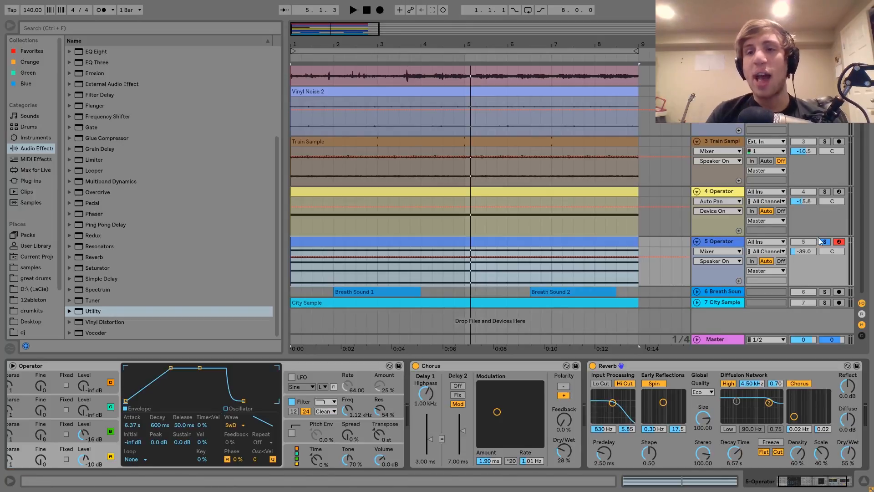
# Compare all layers from bar 1 with 5 Operator muted and active, and solo 5 Operator again during playback.
pyautogui.click(821, 242)
pyautogui.click(811, 244)
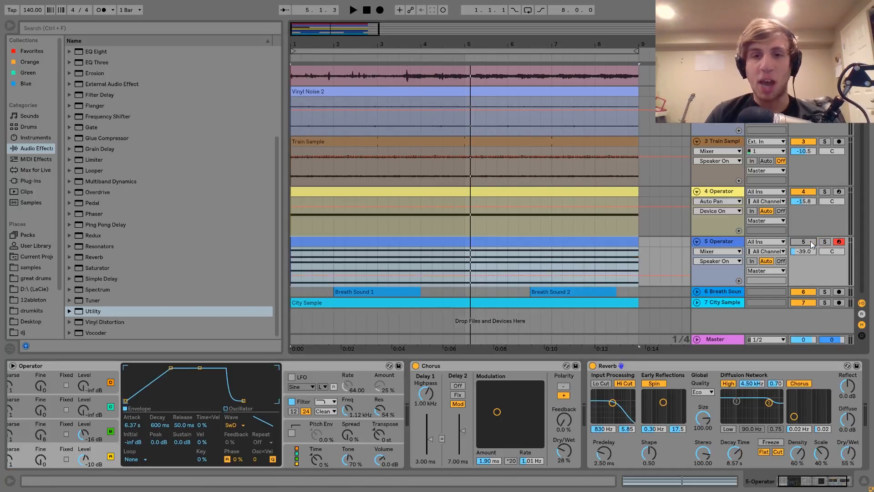
pyautogui.press('space')
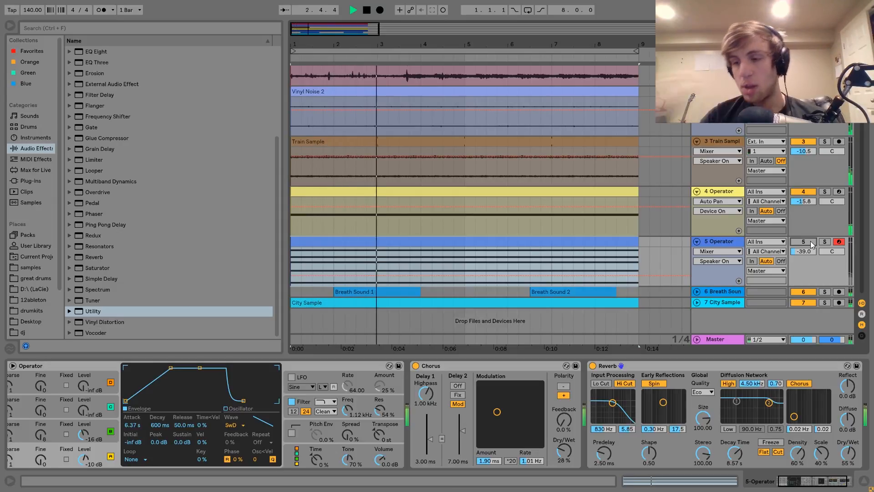
pyautogui.press('space')
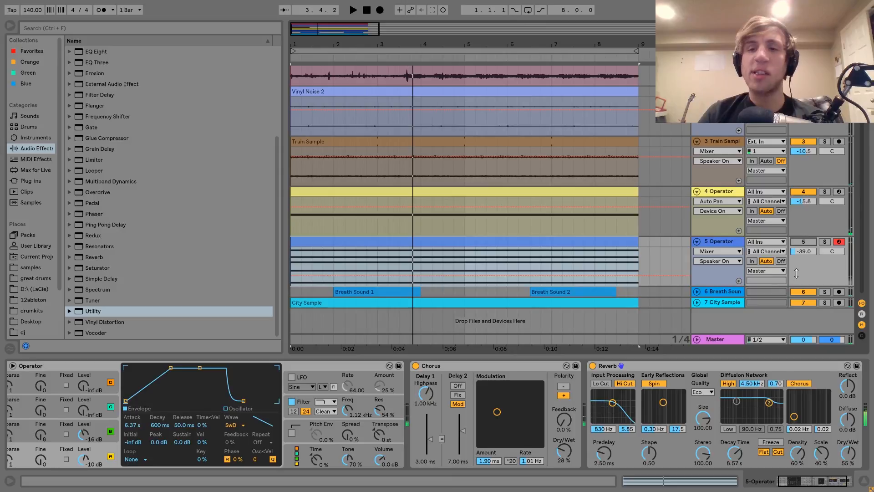
pyautogui.click(804, 241)
pyautogui.press('space')
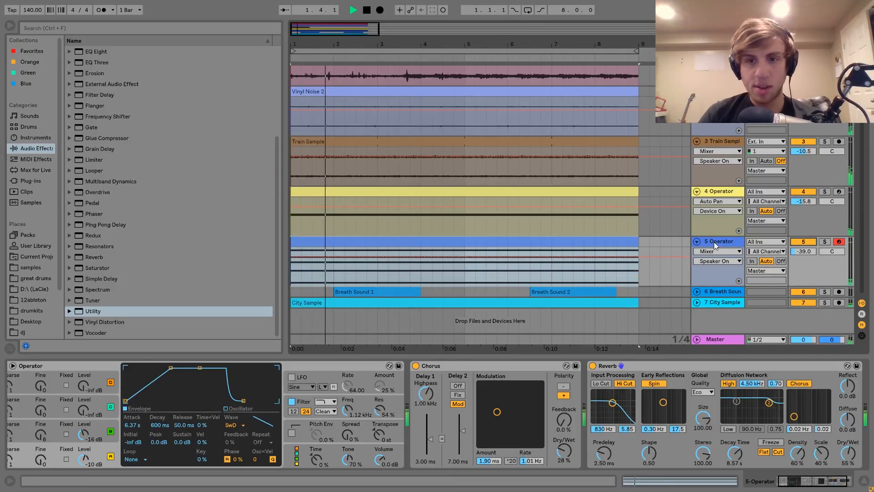
pyautogui.click(825, 242)
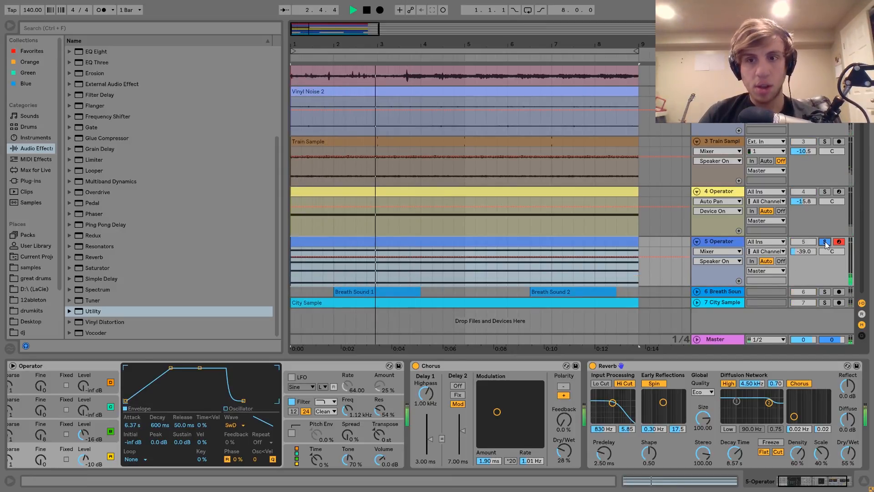
pyautogui.press('space')
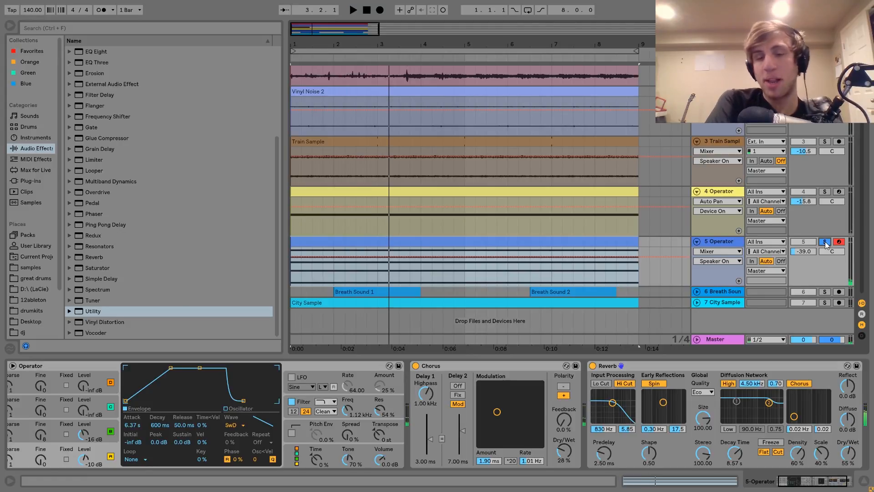
# Open the 5 Operator MIDI clip with note preview on and audition the A#2–F3 chord notes, F2 and A#1.
pyautogui.doubleClick(548, 242)
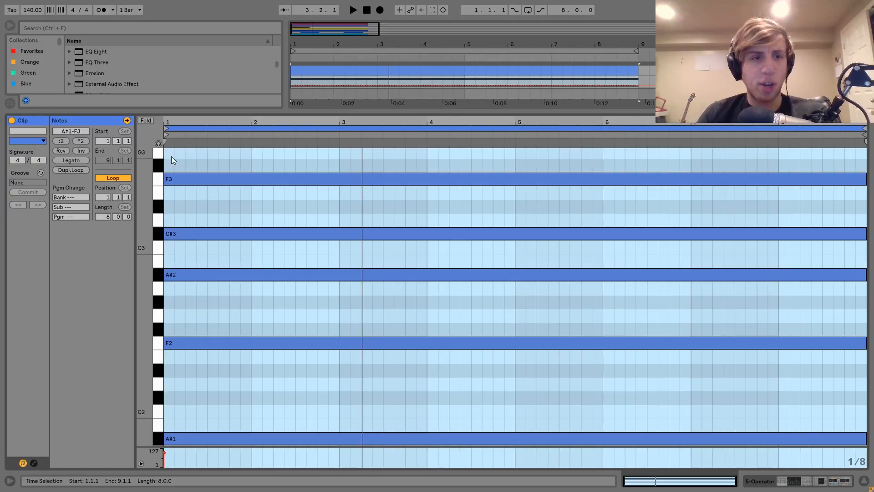
pyautogui.click(158, 144)
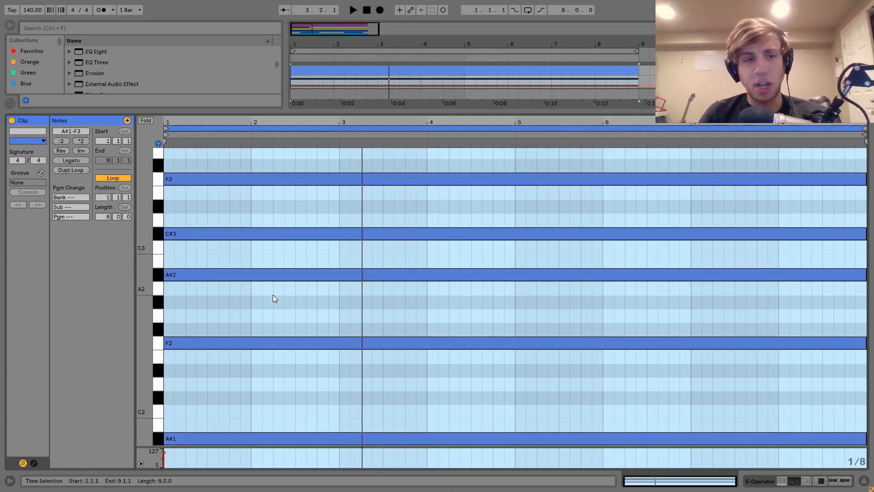
pyautogui.moveTo(273, 294); pyautogui.dragTo(254, 155)
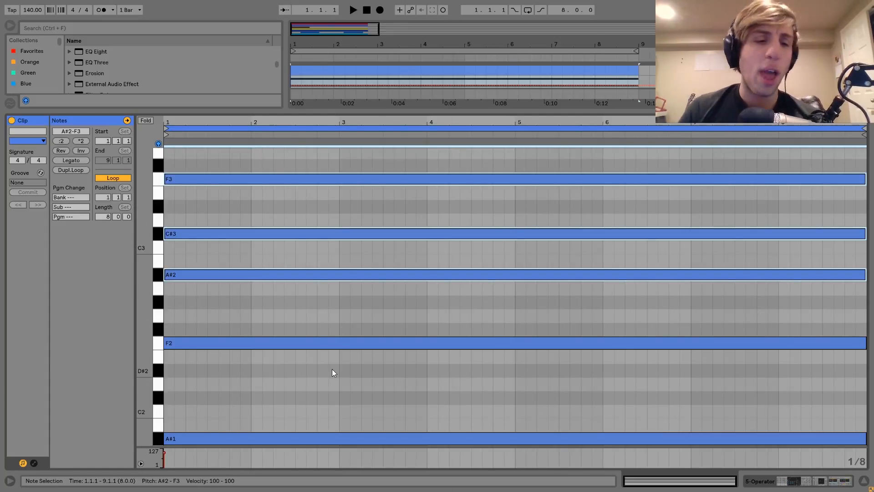
pyautogui.click(334, 343)
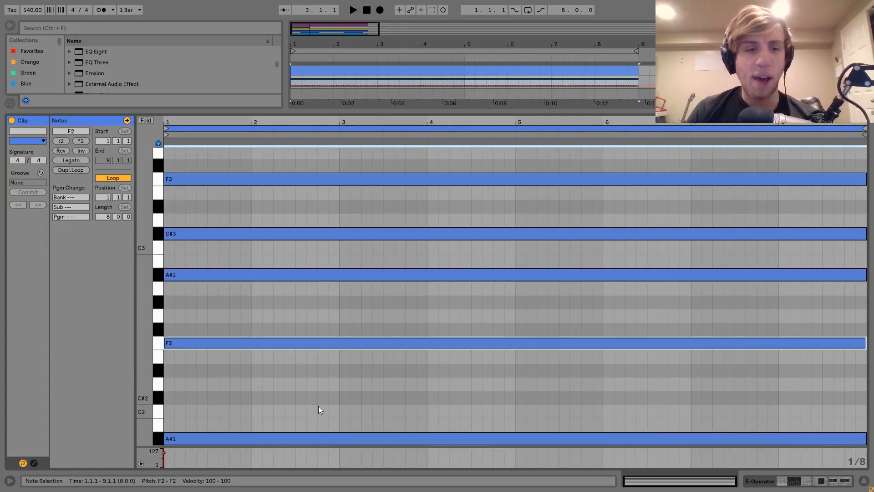
pyautogui.click(326, 439)
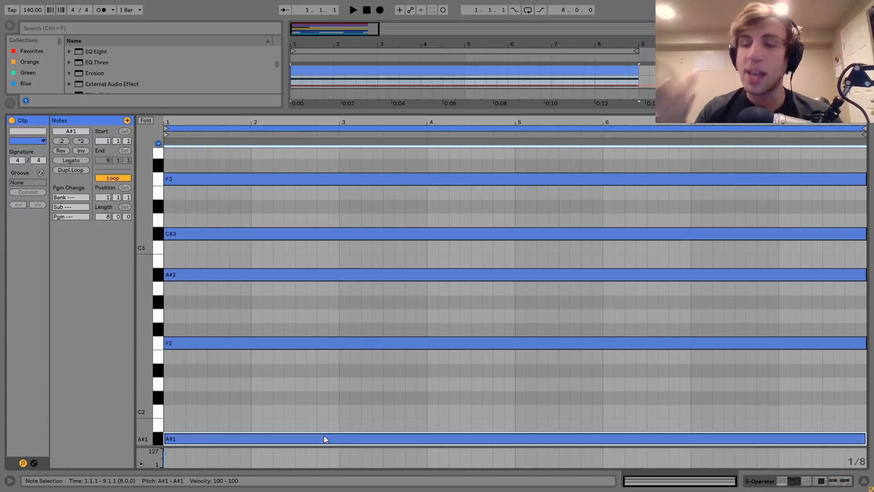
pyautogui.click(811, 485)
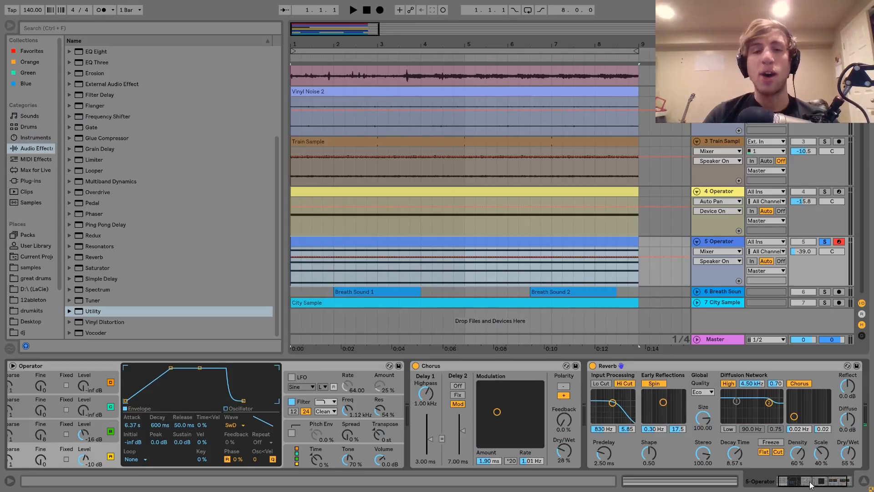
pyautogui.press('space')
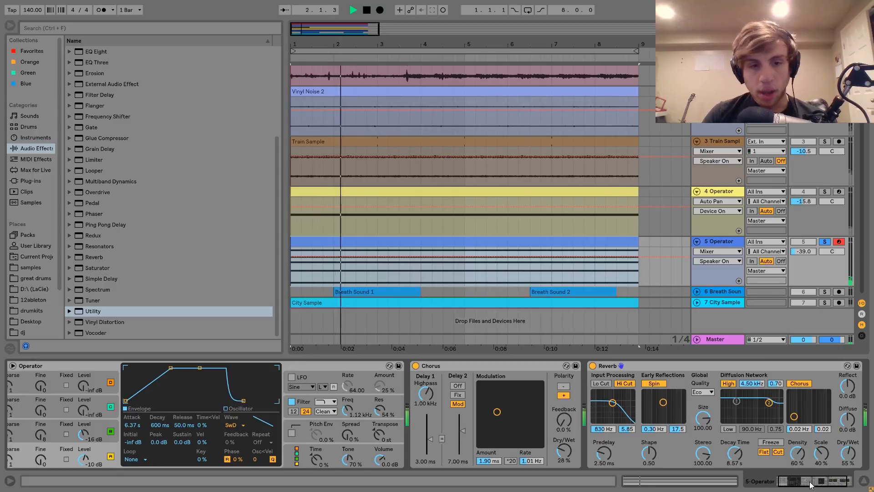
pyautogui.press('space')
pyautogui.hscroll(-2, 452, 450)
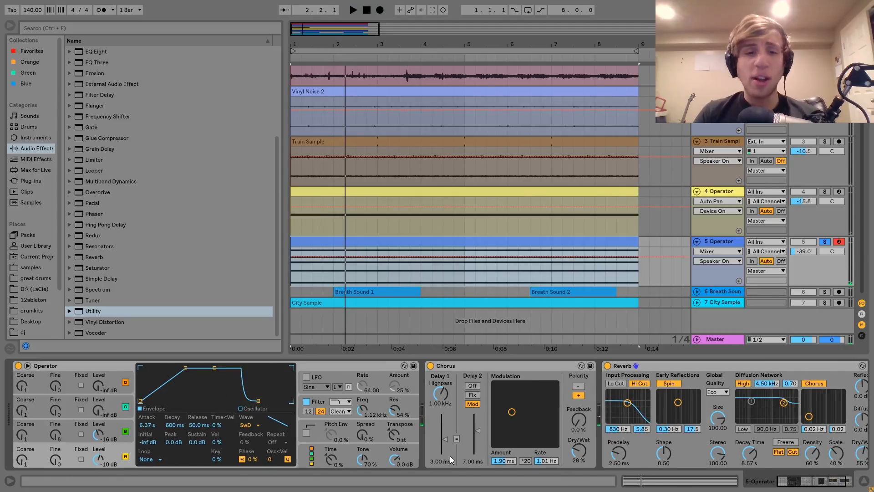
pyautogui.click(120, 451)
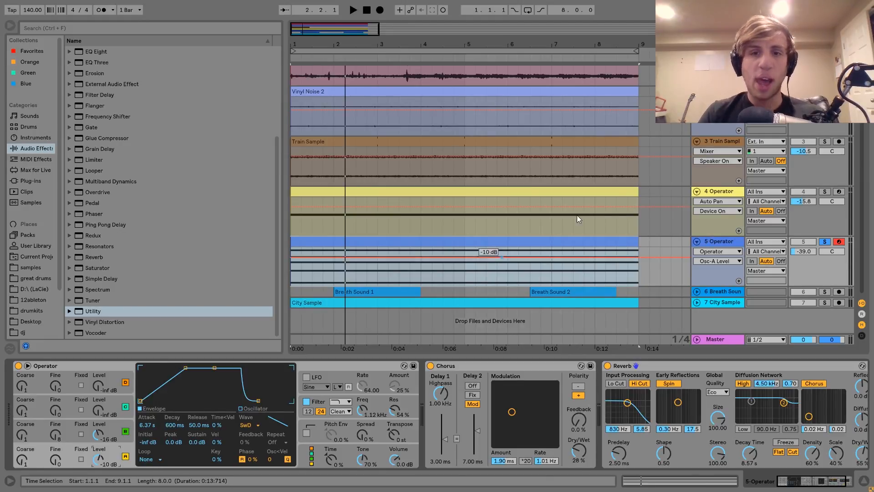
pyautogui.click(459, 261)
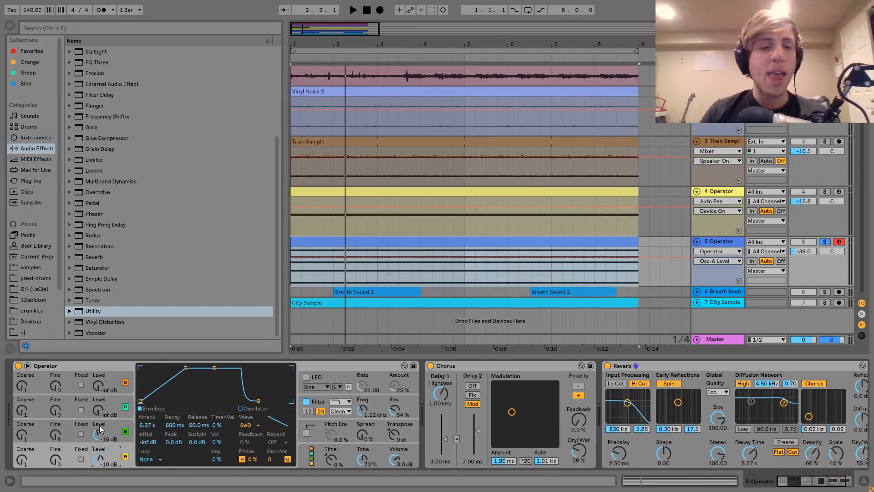
# Play the layer while examining oscillator B's level and fine tuning, and review Operator's filter and the Chorus and Reverb.
pyautogui.click(119, 422)
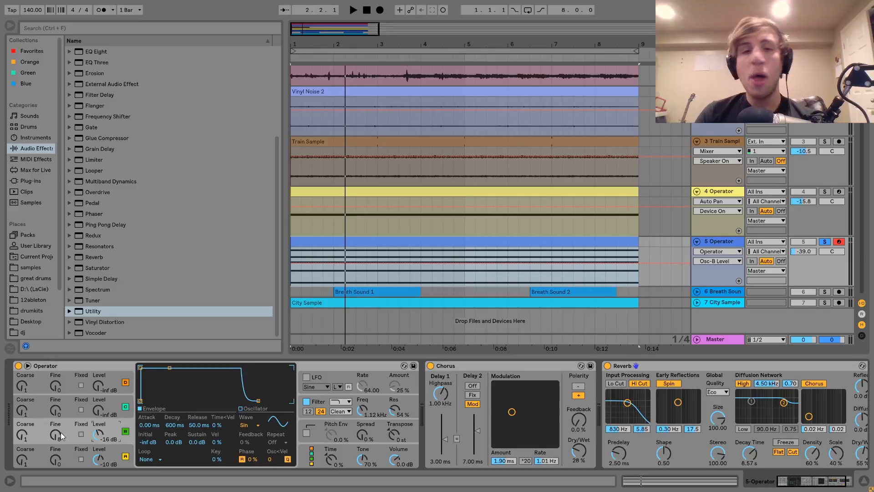
pyautogui.press('space')
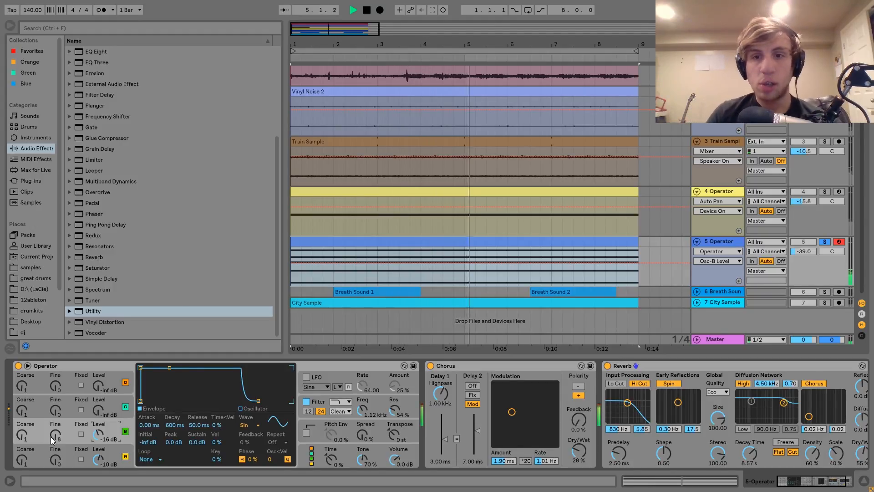
pyautogui.press('space')
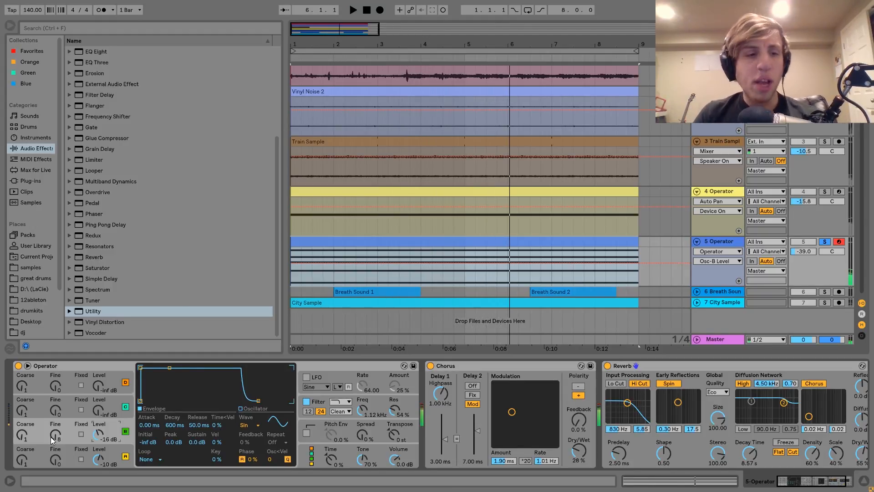
pyautogui.click(56, 436)
pyautogui.press('space')
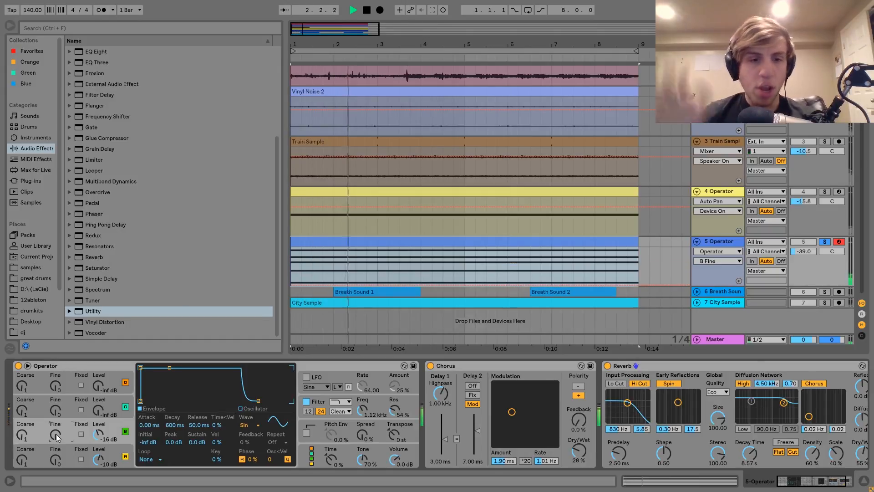
pyautogui.moveTo(56, 433); pyautogui.dragTo(56, 429)
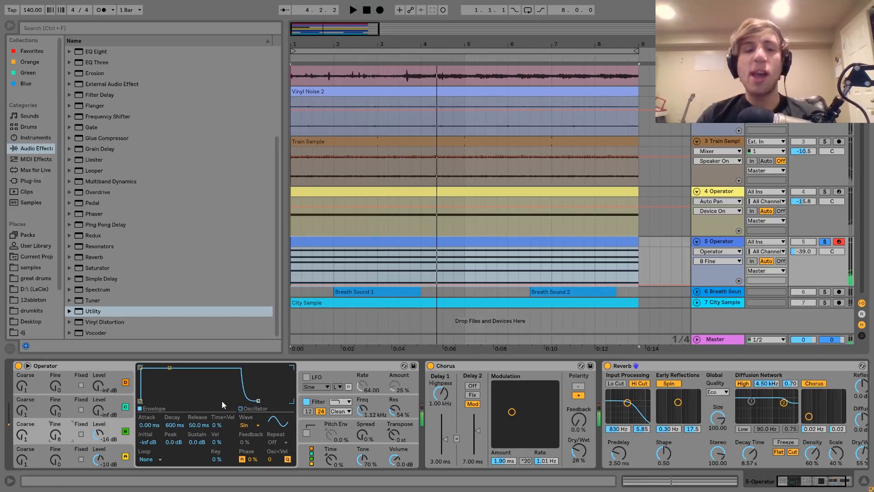
pyautogui.click(325, 401)
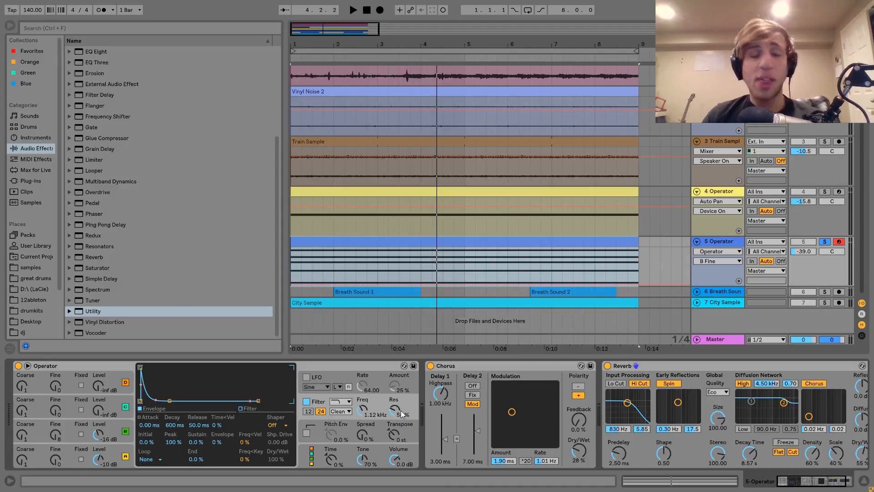
pyautogui.hscroll(3, 400, 411)
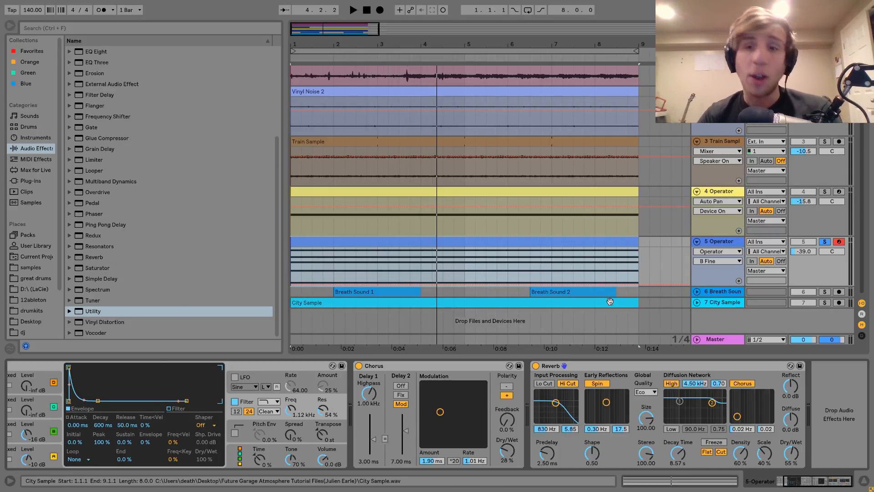
# Unfold the 6 Breath Sounds track and solo it in place of 5 Operator.
pyautogui.click(731, 291)
pyautogui.click(697, 292)
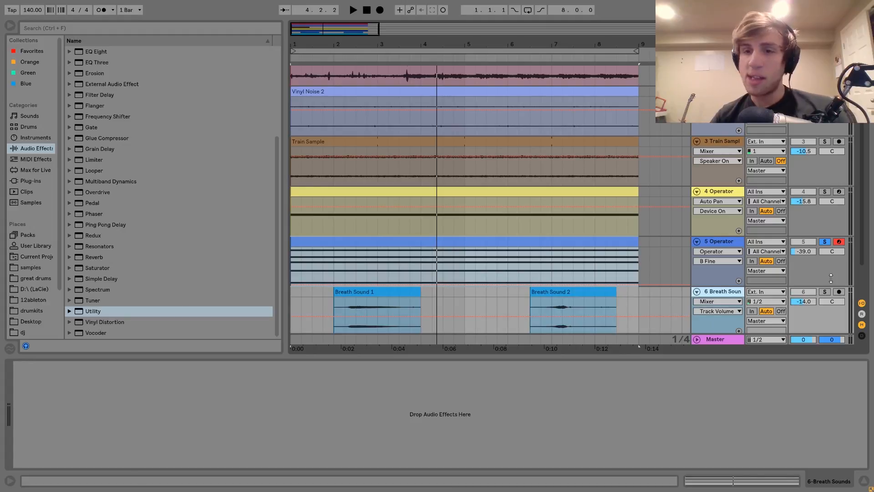
pyautogui.click(824, 291)
# Play the soloed Breath Sound 1 and Breath Sound 2 clips, and audition both a second time.
pyautogui.click(357, 292)
pyautogui.press('space')
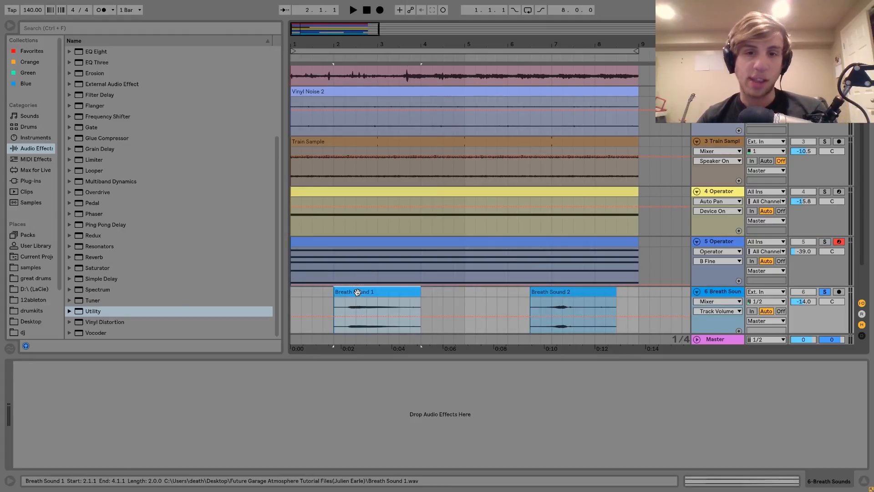
pyautogui.click(563, 289)
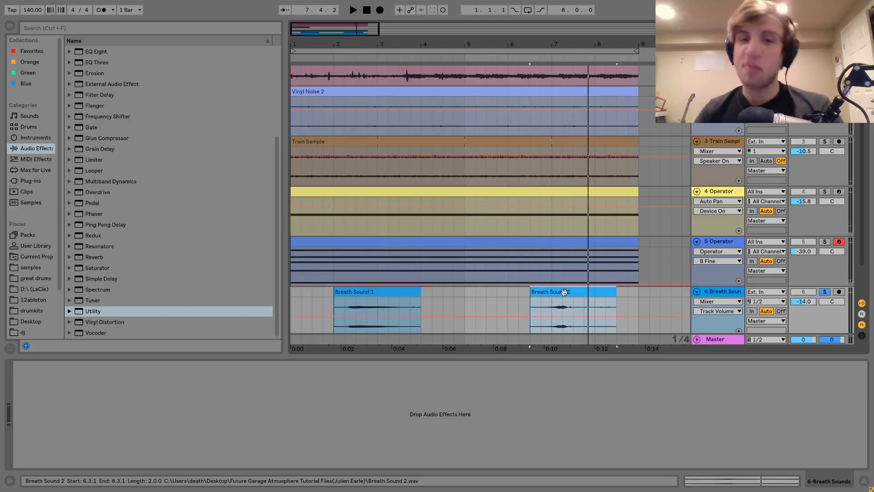
pyautogui.hotkey('ctrl', 'z')
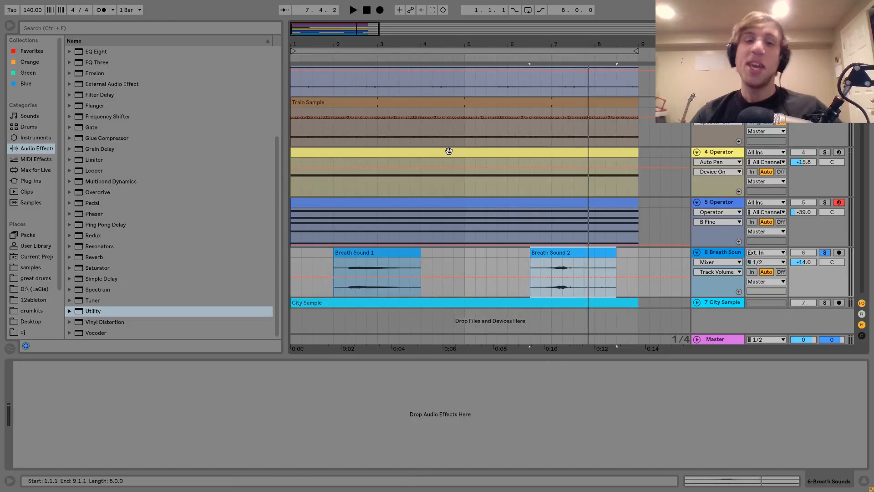
pyautogui.click(389, 255)
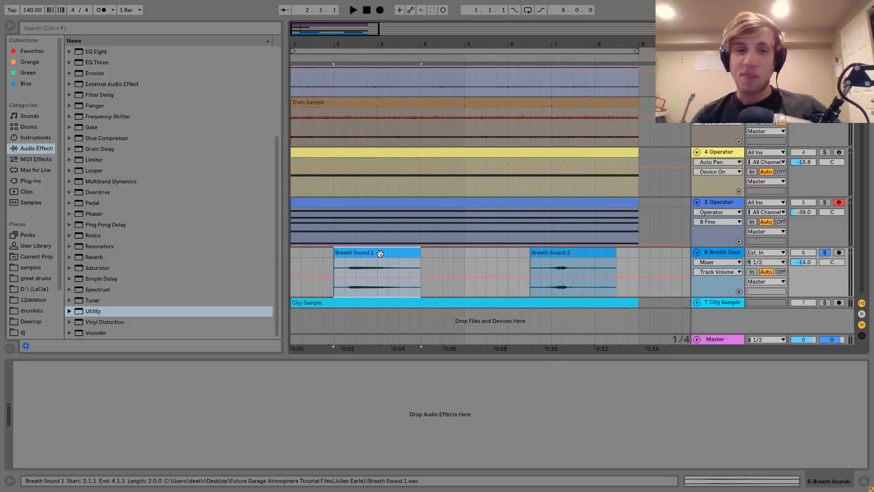
pyautogui.press('space')
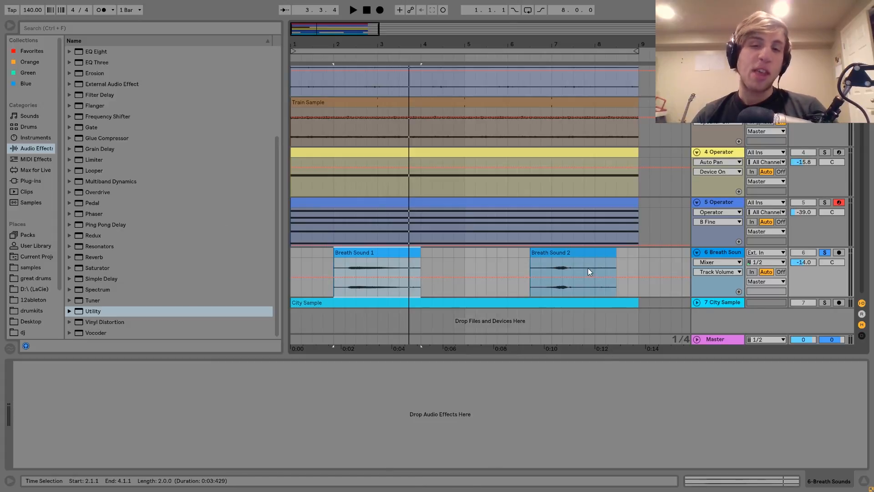
pyautogui.click(551, 252)
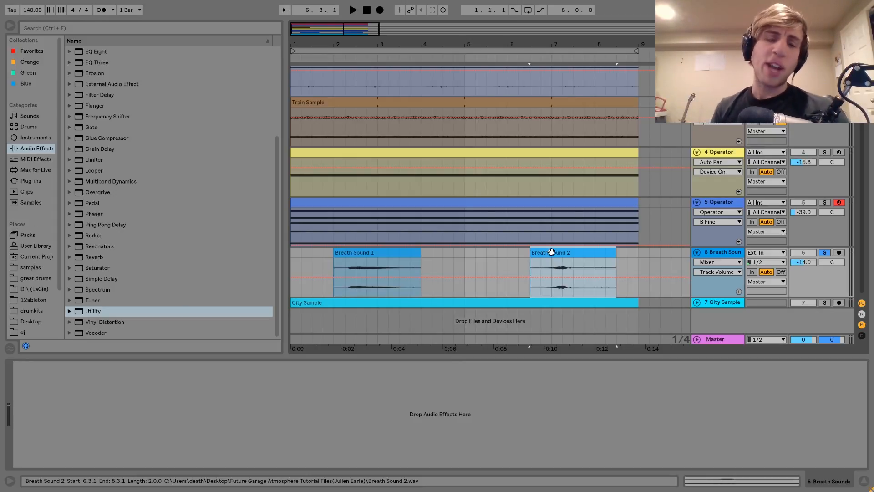
# Unsolo and mute 6 Breath Sounds, and play the remaining layers from bar 1.
pyautogui.click(824, 252)
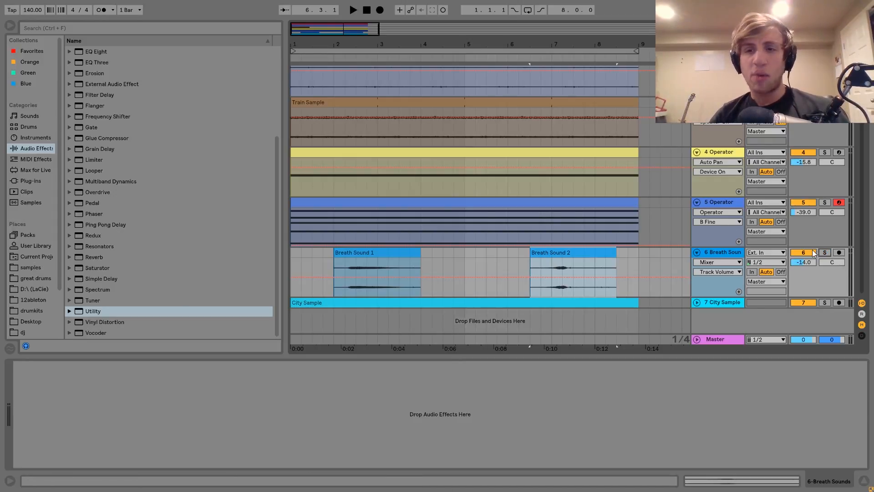
pyautogui.click(804, 253)
pyautogui.click(581, 303)
pyautogui.scroll(3, 582, 302)
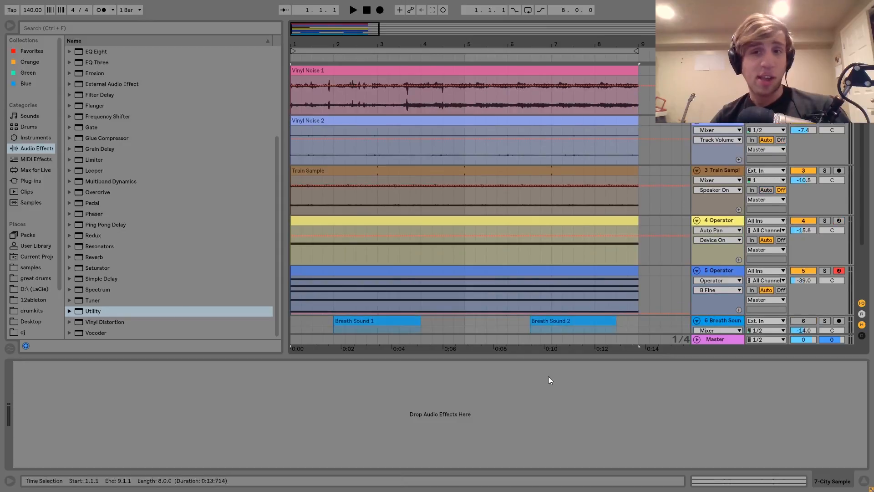
pyautogui.scroll(-3, 490, 256)
pyautogui.press('space')
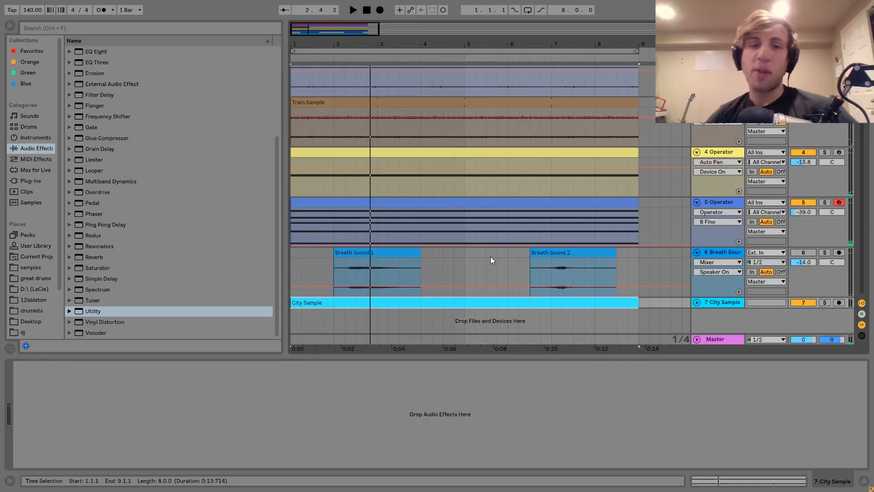
# Unmute 6 Breath Sounds and play the Breath Sound 1 and Breath Sound 2 passages with all layers active.
pyautogui.click(807, 254)
pyautogui.click(393, 254)
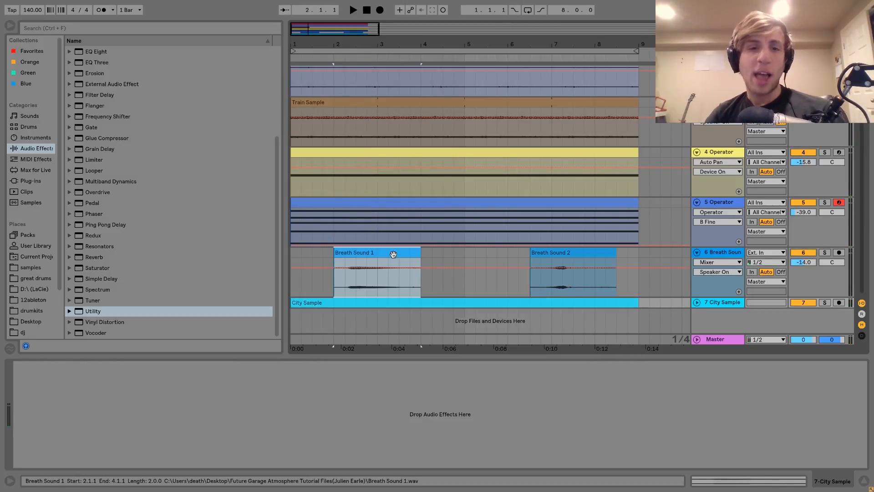
pyautogui.press('space')
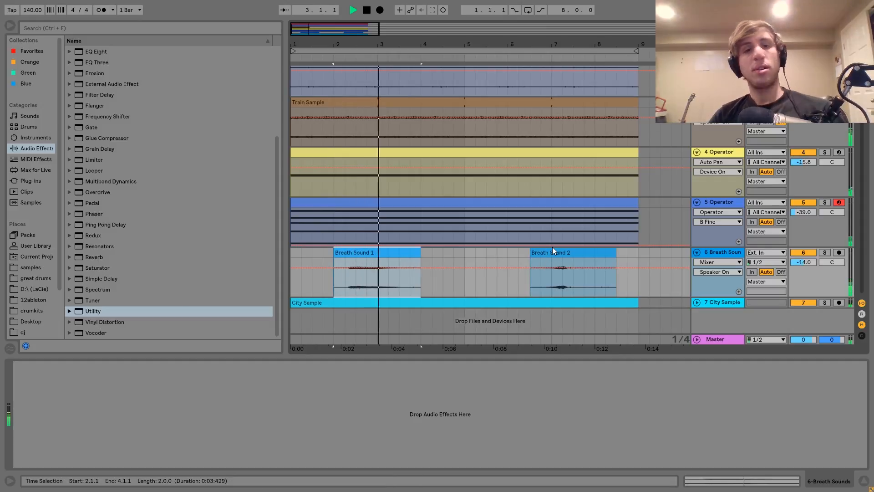
pyautogui.press('space')
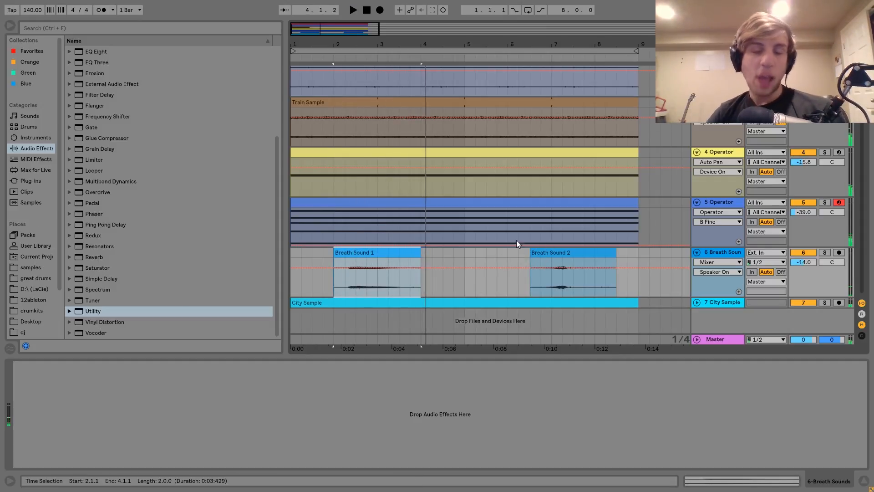
pyautogui.click(590, 253)
pyautogui.press('space')
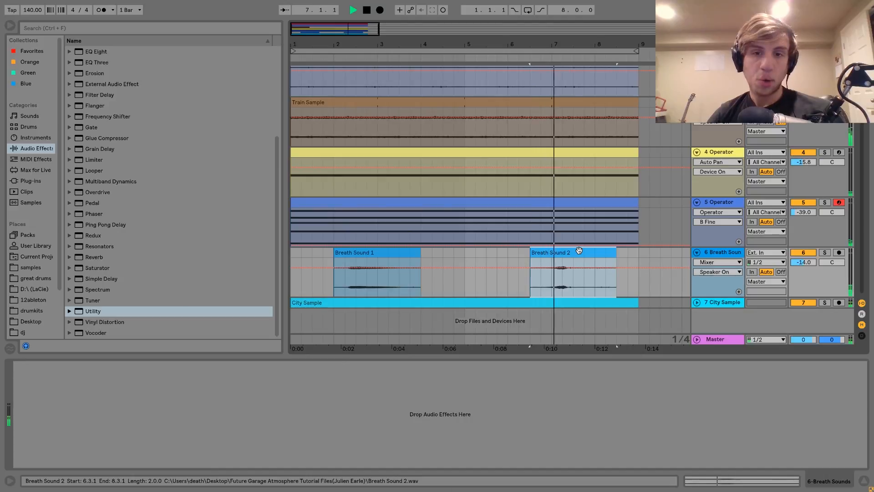
pyautogui.press('space')
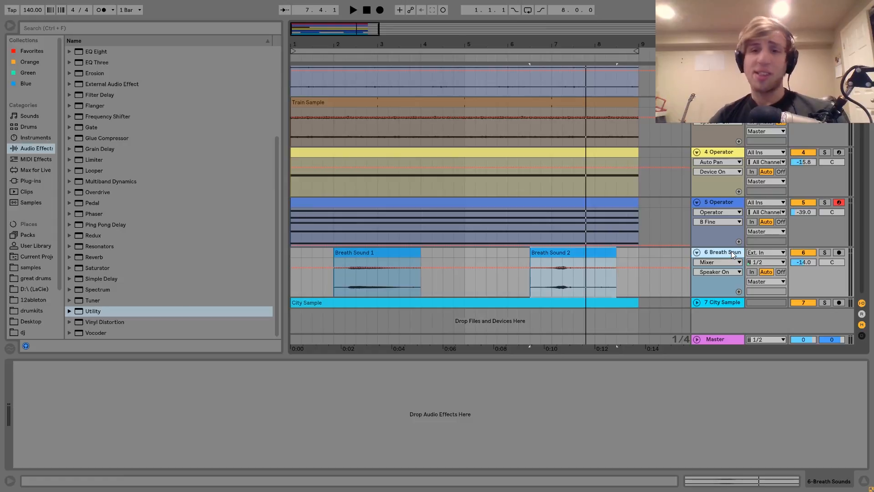
# Solo 6 Breath Sounds again and play Breath Sound 2 followed by Breath Sound 1.
pyautogui.click(823, 253)
pyautogui.press('space')
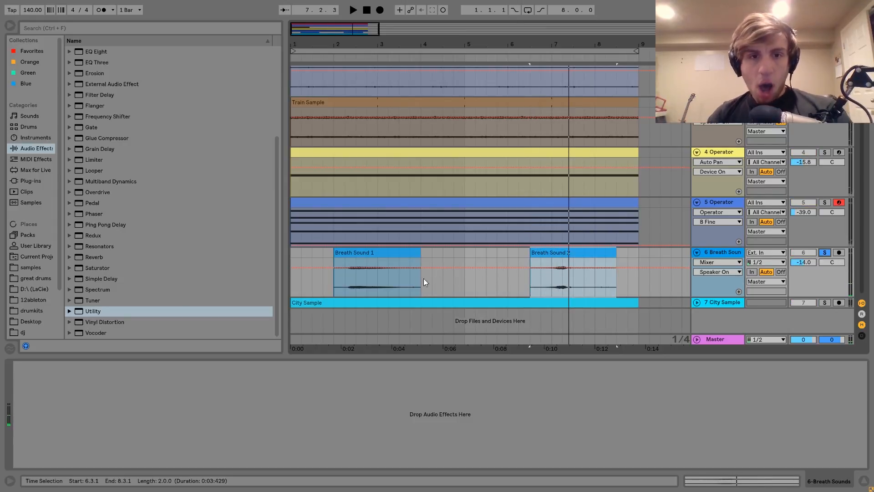
pyautogui.click(373, 253)
pyautogui.press('space')
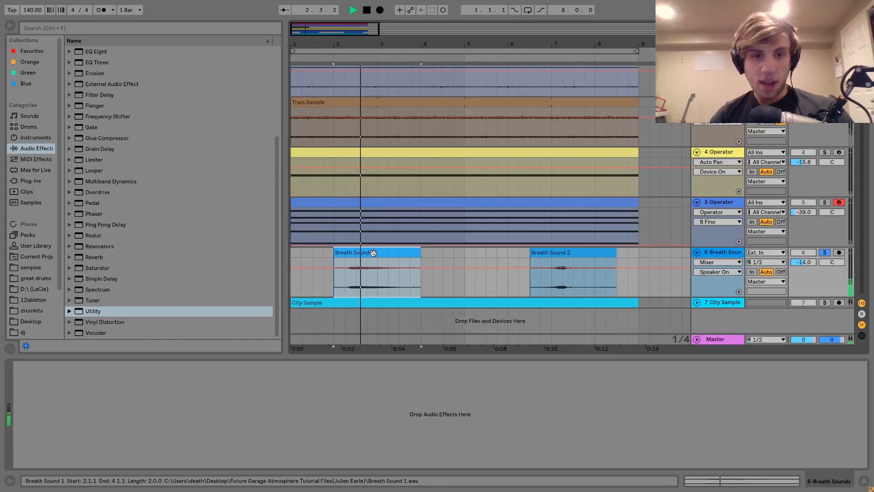
pyautogui.press('space')
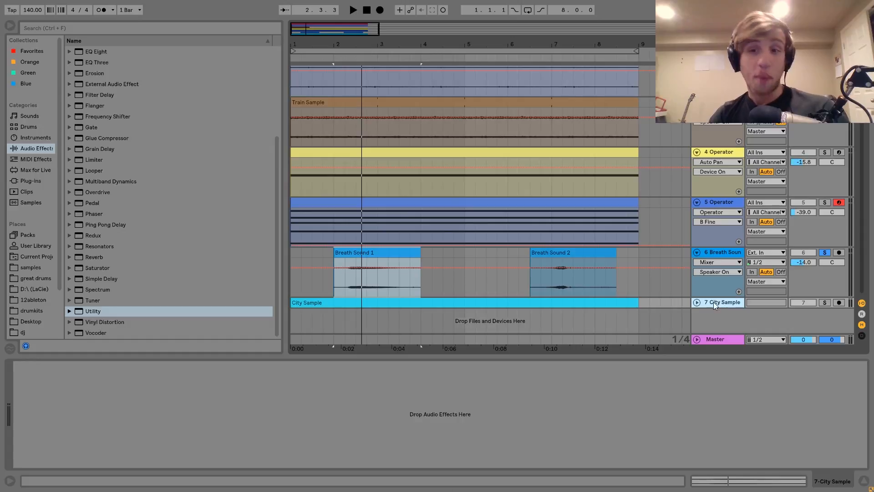
# Unfold and solo the 7 City Sample track, select its clip, and audition it repeatedly from bar 1.
pyautogui.click(697, 302)
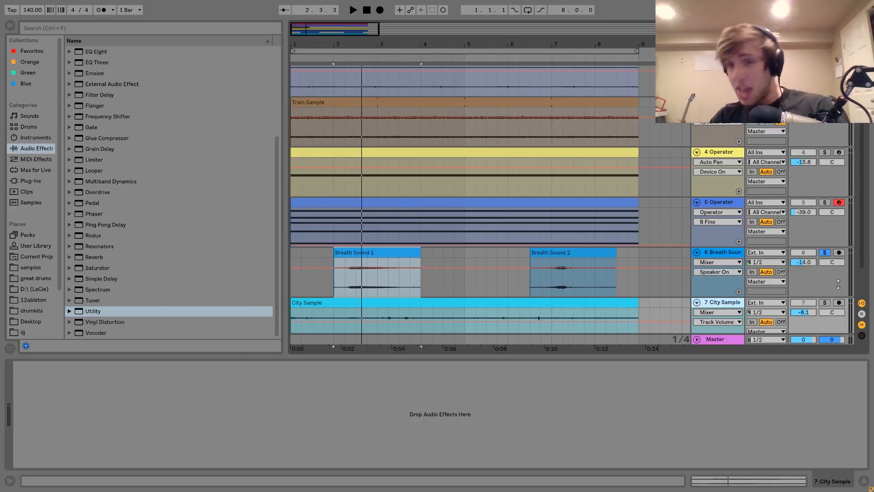
pyautogui.click(825, 302)
pyautogui.click(546, 301)
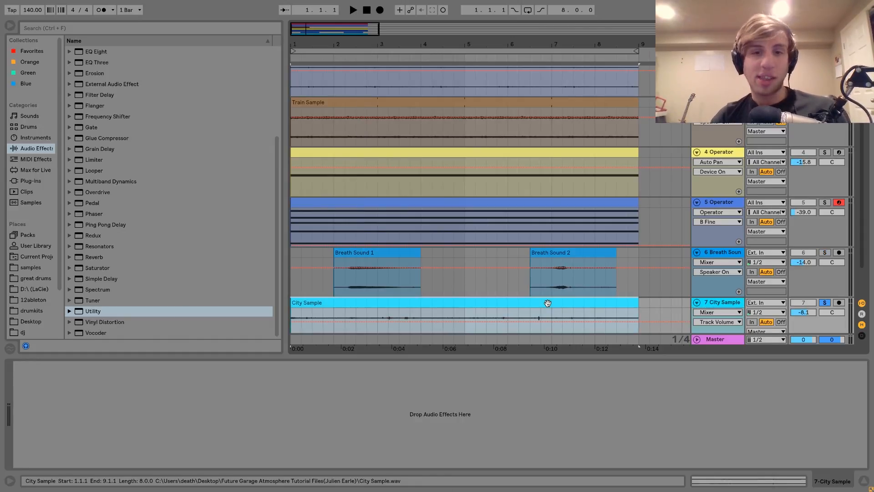
pyautogui.press('space')
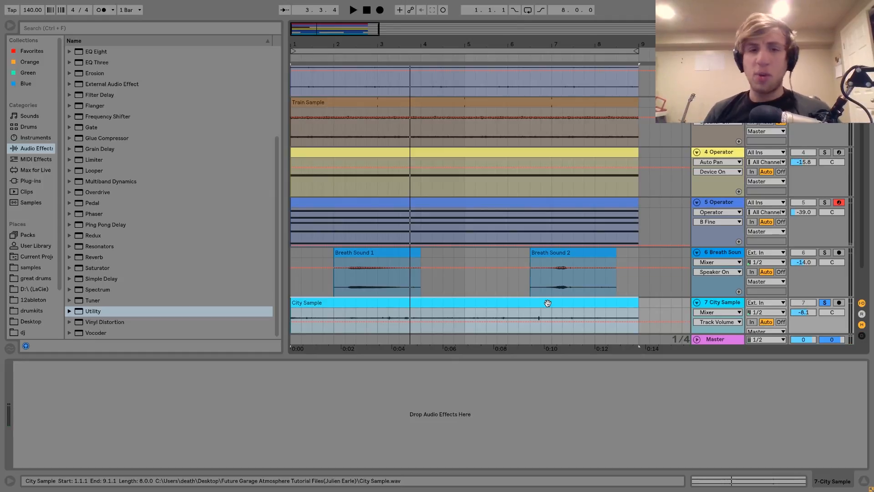
pyautogui.press('space')
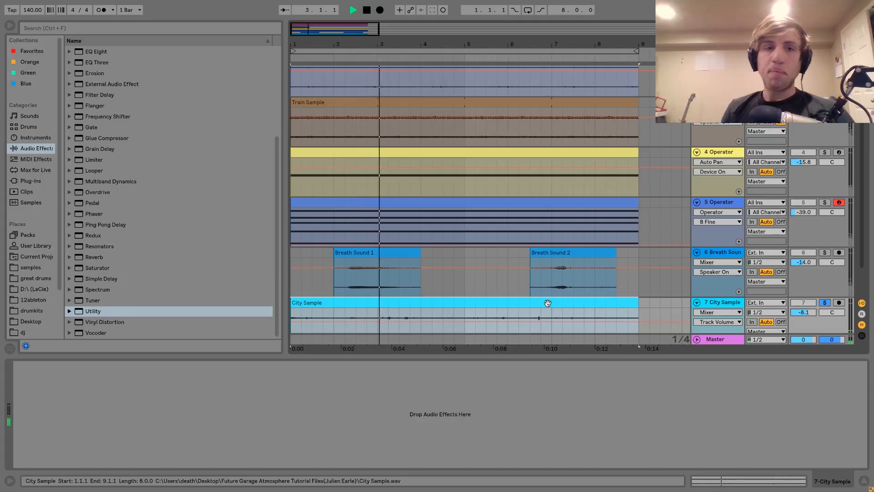
pyautogui.press('space')
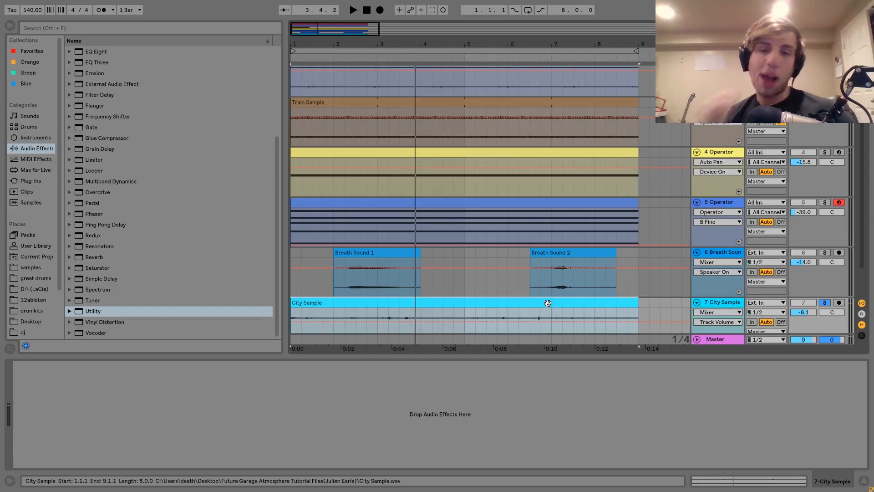
pyautogui.press('space')
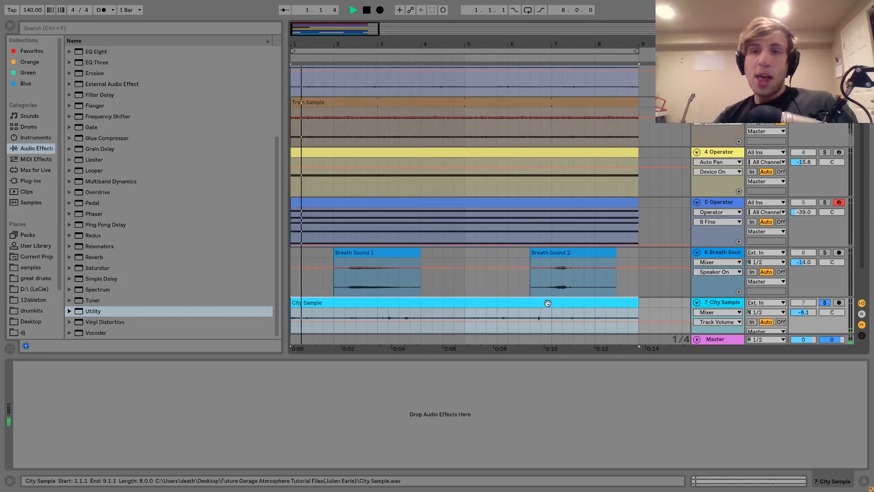
pyautogui.press('space')
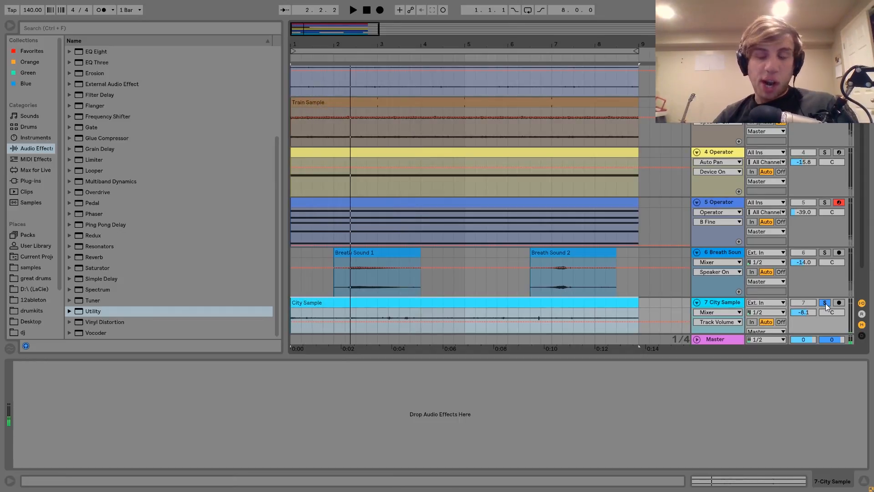
# Solo 3 Train Sample in place of the city layer and play a short passage from bar 1.
pyautogui.scroll(3, 815, 218)
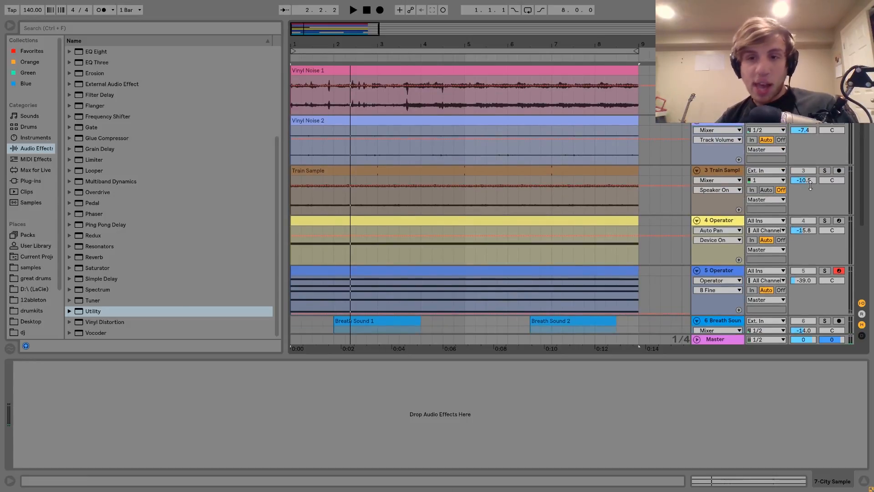
pyautogui.click(822, 171)
pyautogui.press('space')
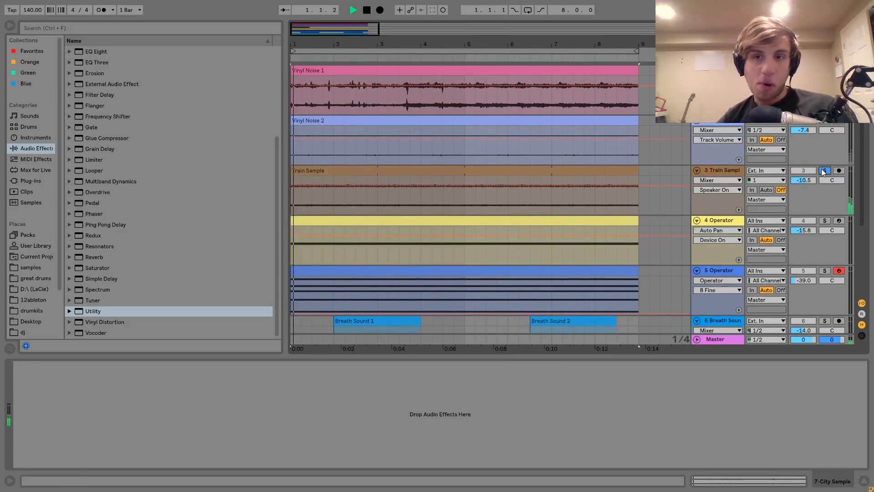
pyautogui.press('space')
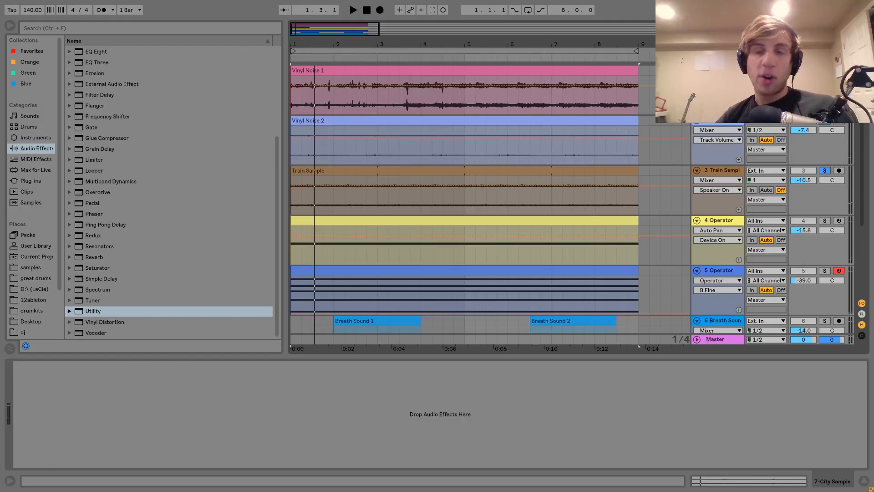
# Solo 7 City Sample again and play its opening from bar 1 to compare it with the train layer.
pyautogui.press('space')
pyautogui.scroll(-3, 843, 240)
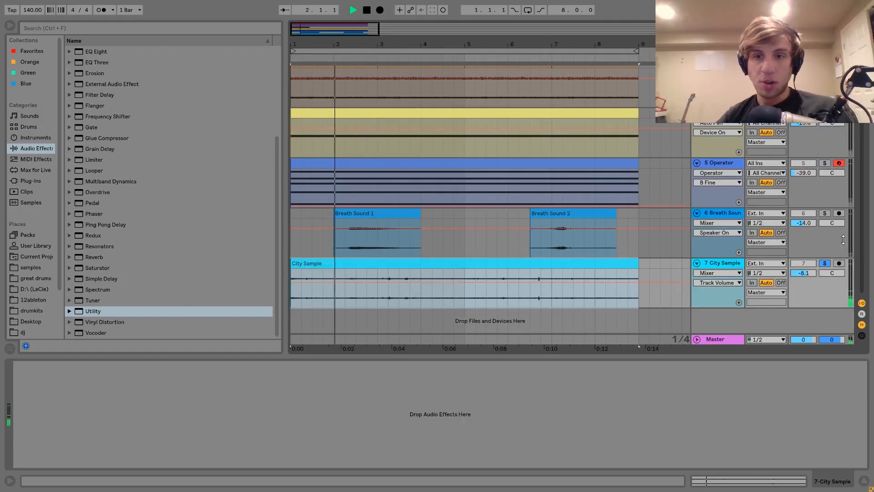
pyautogui.press('space')
pyautogui.press('space')
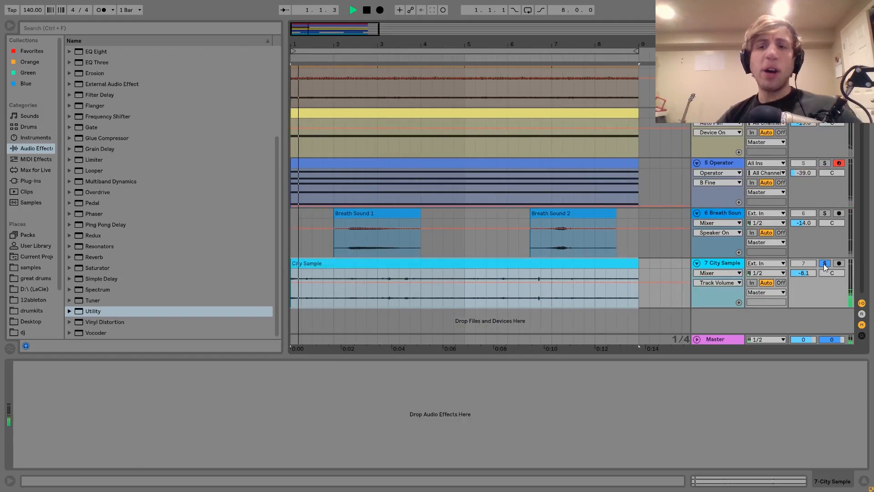
pyautogui.press('space')
# Unsolo 7 City Sample, mute both it and 3 Train Sample, and play the remaining layers from bar 1.
pyautogui.click(823, 263)
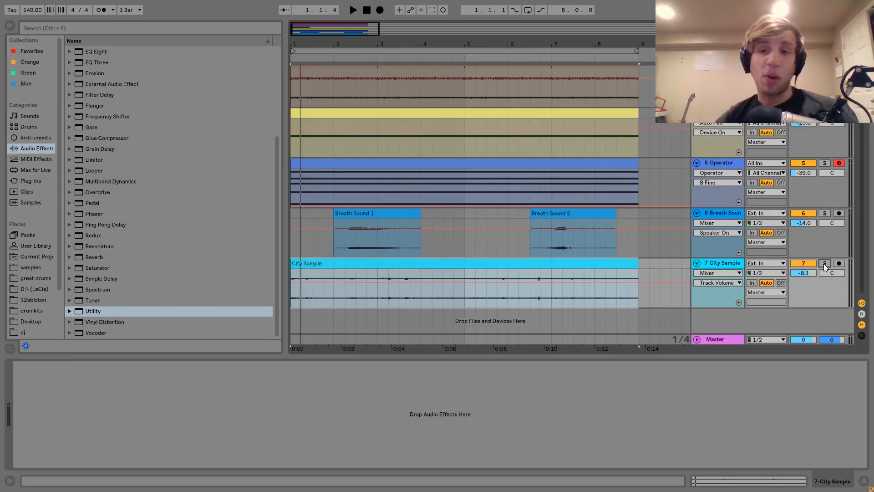
pyautogui.scroll(3, 805, 191)
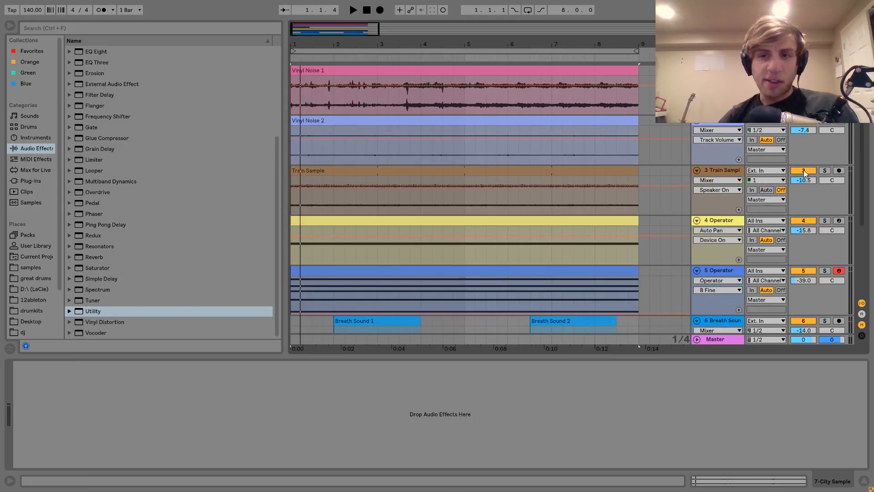
pyautogui.scroll(-3, 803, 171)
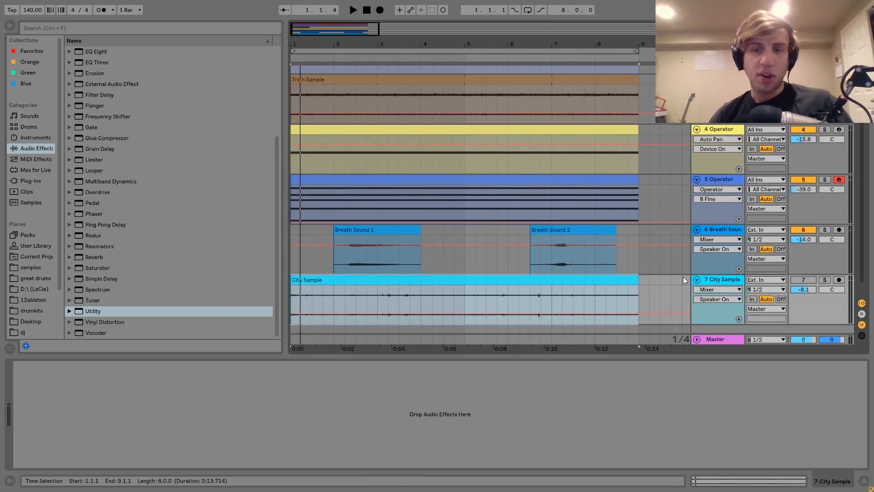
pyautogui.press('space')
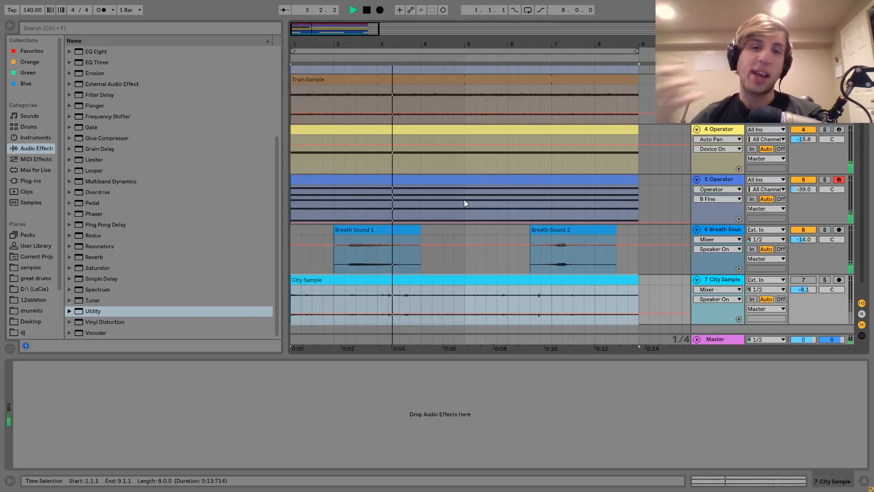
pyautogui.press('space')
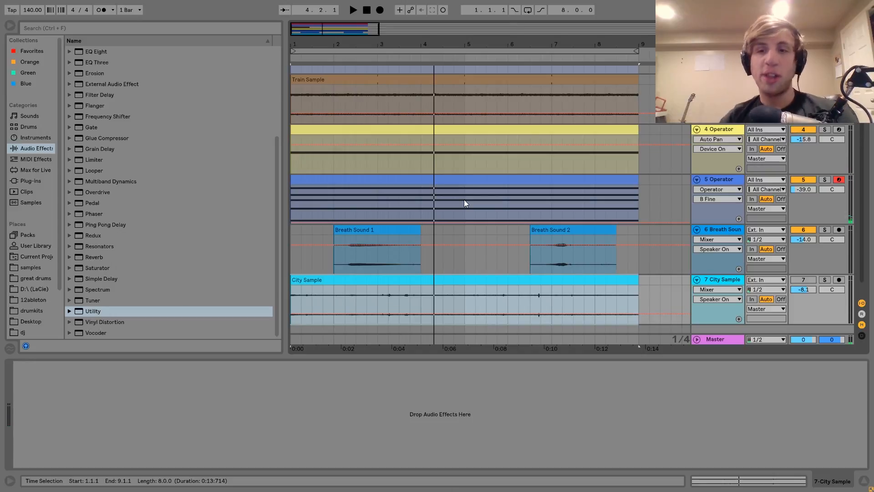
# Unmute 3 Train Sample and 7 City Sample, and play all the layers together from bar 1.
pyautogui.scroll(4, 802, 281)
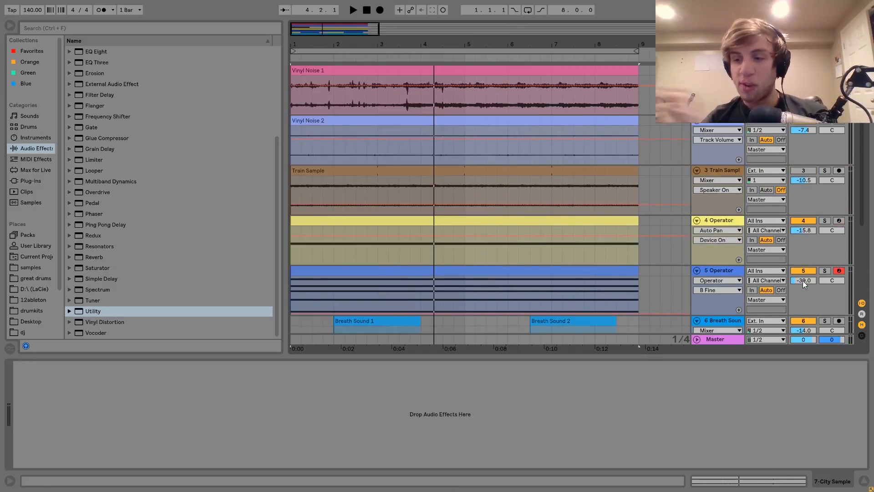
pyautogui.click(805, 170)
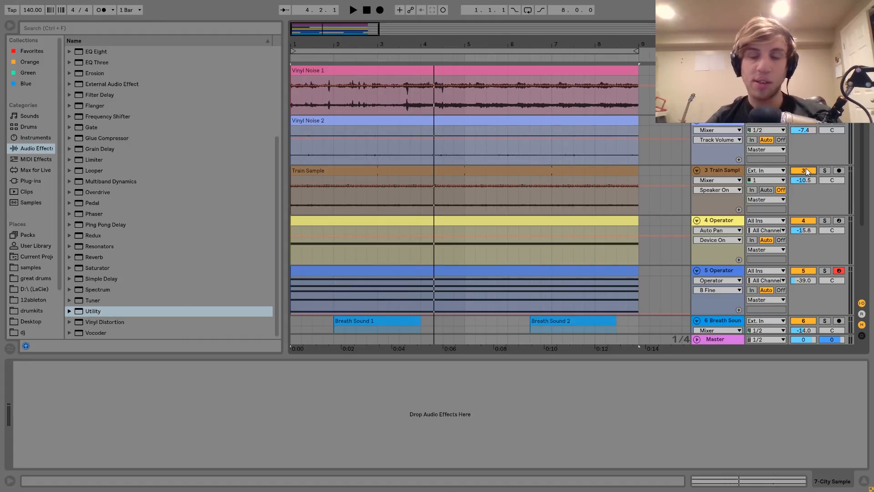
pyautogui.press('space')
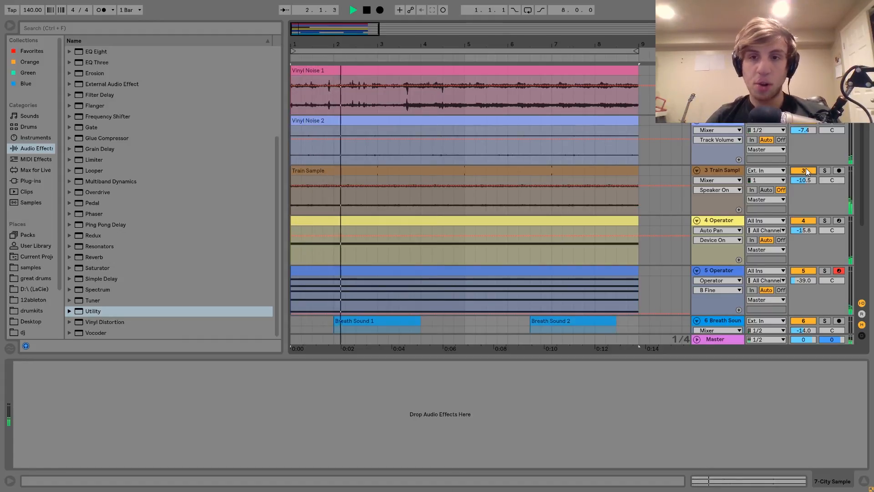
pyautogui.press('space')
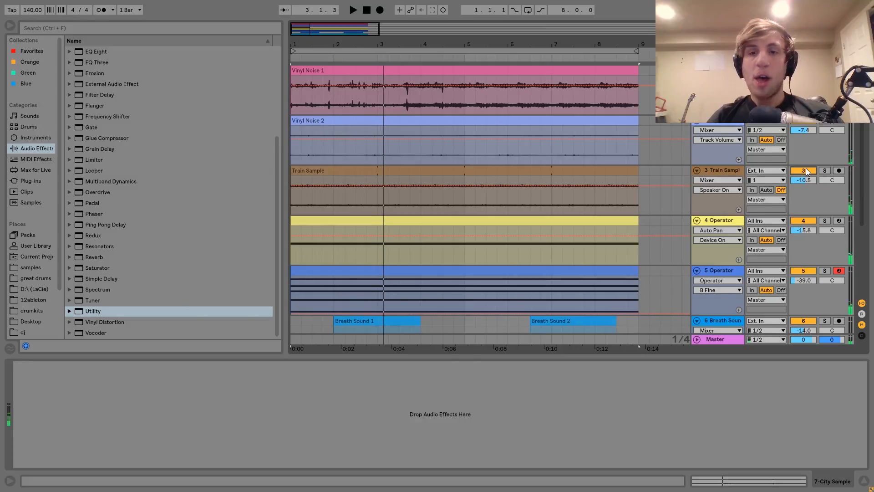
pyautogui.scroll(-3, 806, 171)
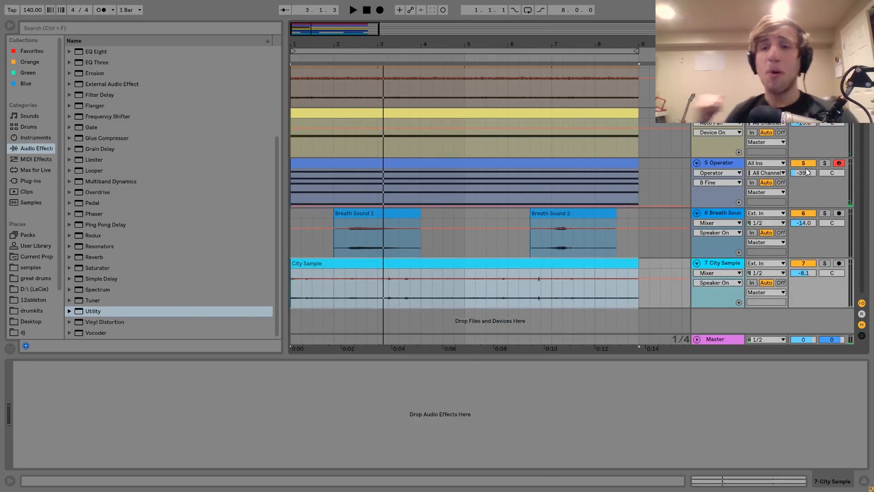